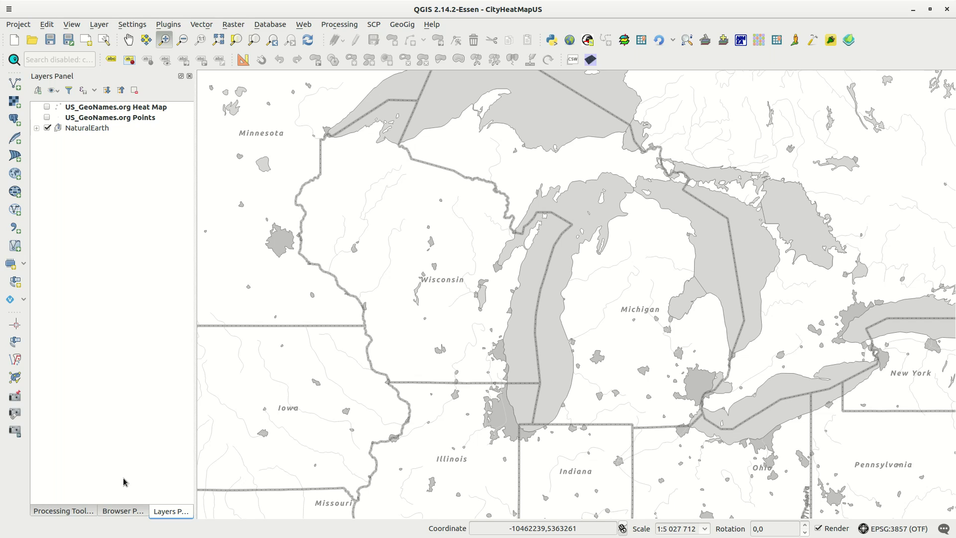
Switch from the QGIS CityHeatMapUS project to the Natural Earth downloads page in Firefox
key(alt+Tab)
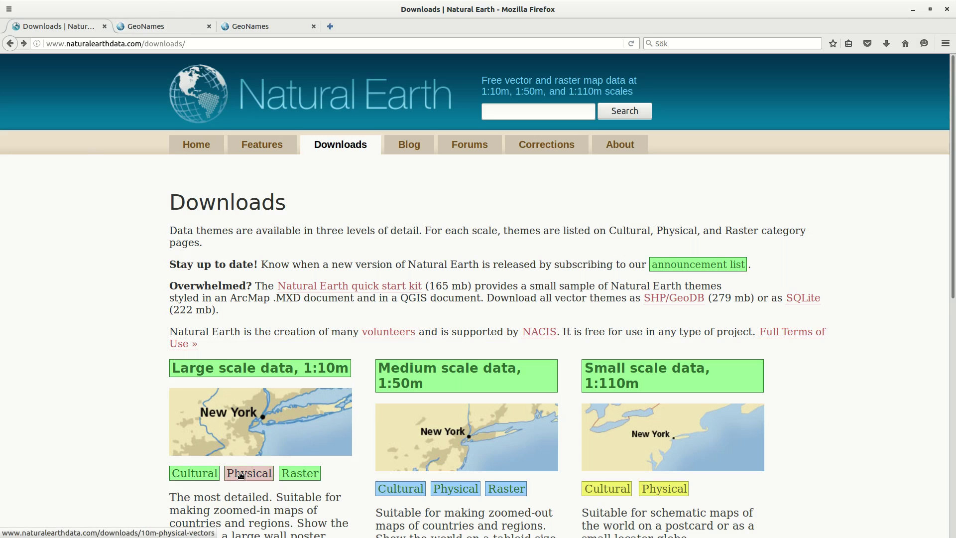
Glance back at the QGIS map, then show geonames.org in the second Firefox tab
key(alt+Tab)
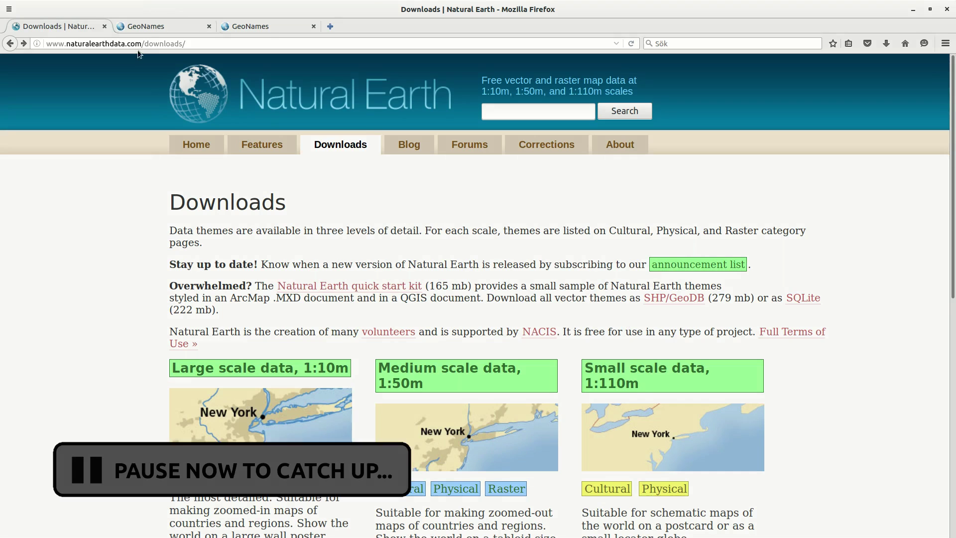
click(151, 29)
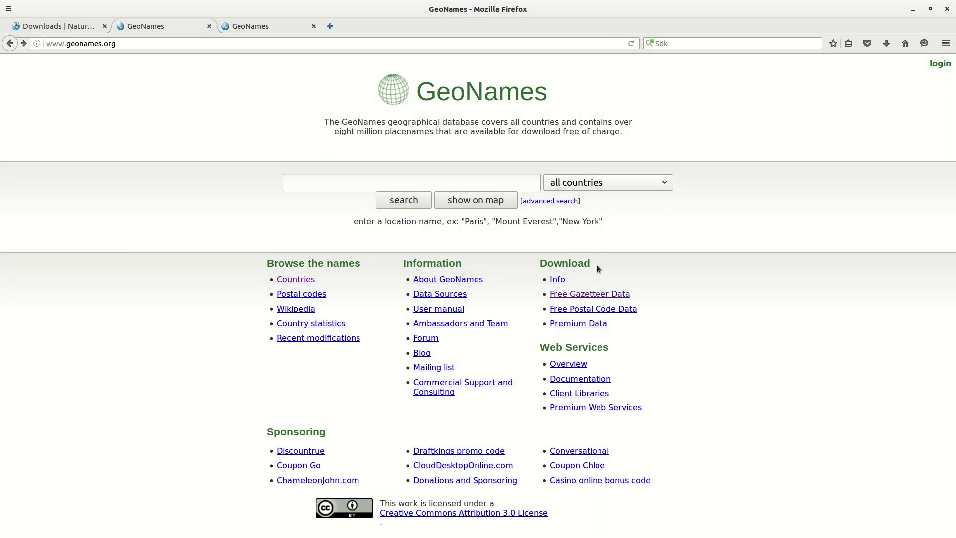
Open the GeoNames free gazetteer data listing and enlarge it to locate US.zip
click(602, 296)
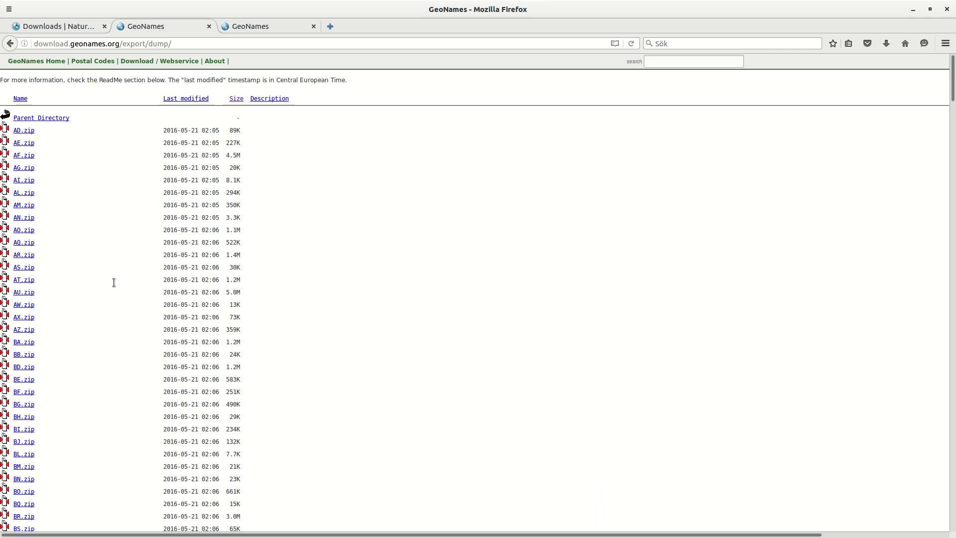
drag(951, 79, 952, 417)
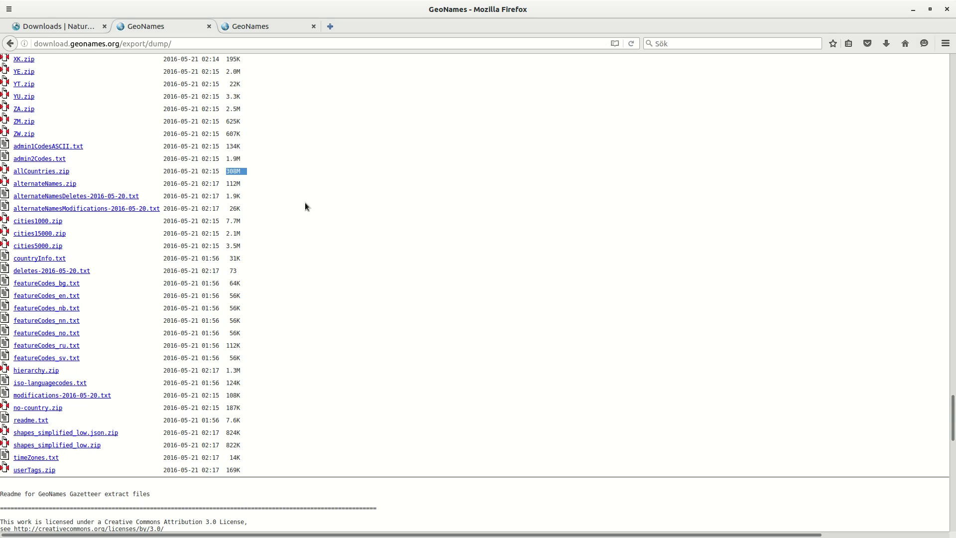
key(ctrl+plus)
key(ctrl+plus)
key(ctrl+plus)
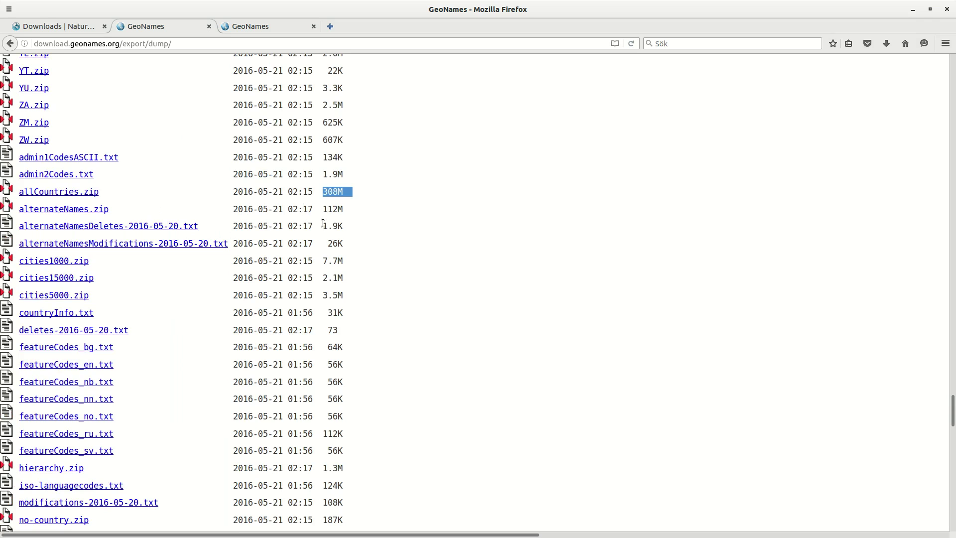
scroll(354, 229, up, 8)
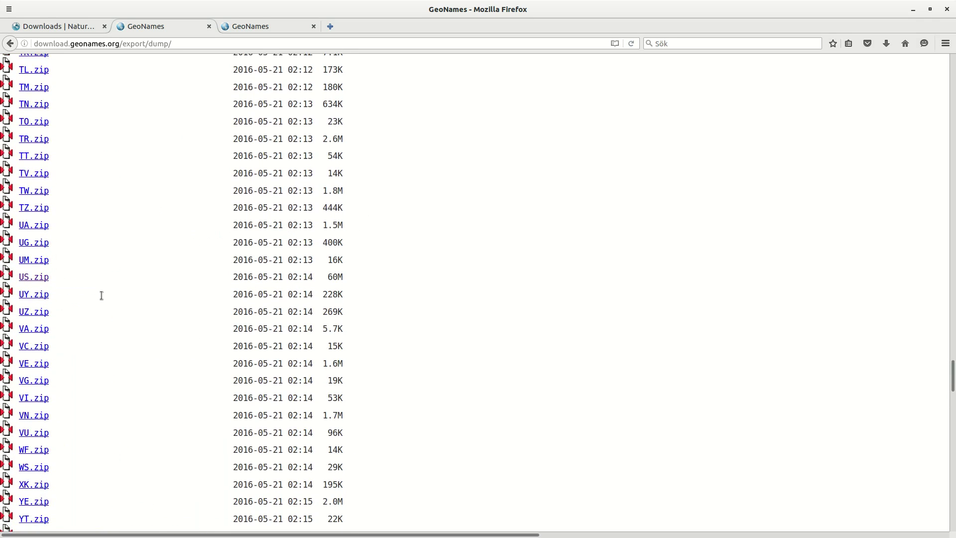
Download US.zip and open it from the Downloads panel, showing readme.txt and US.txt
click(41, 279)
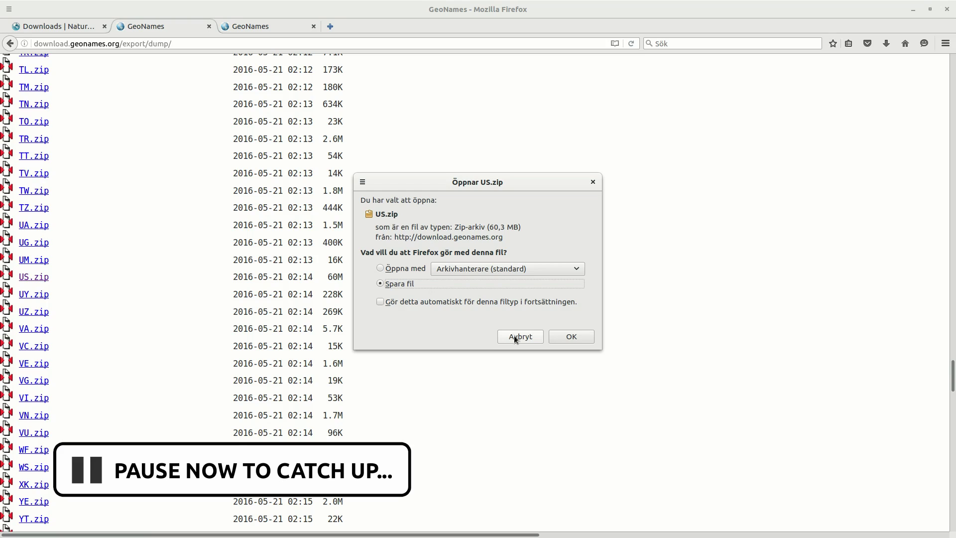
click(514, 336)
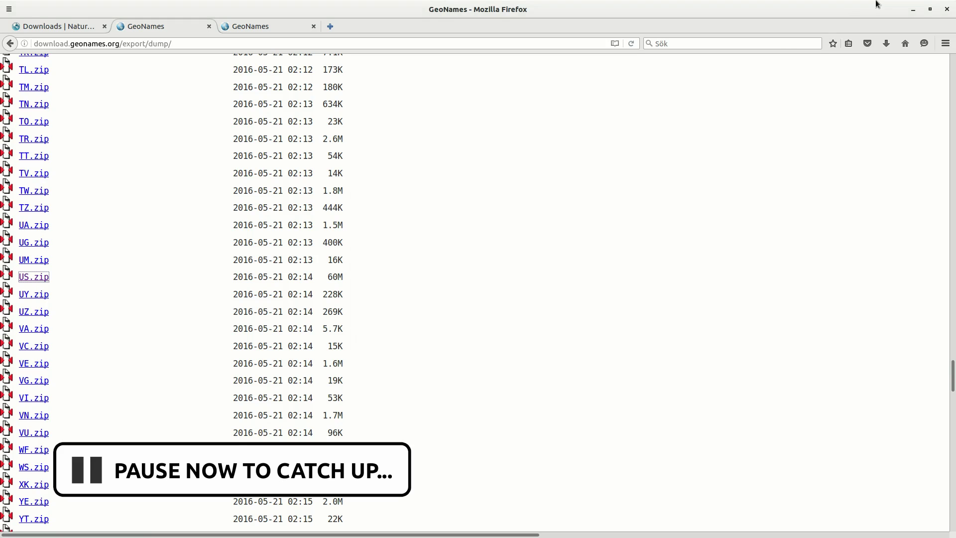
click(885, 47)
click(704, 169)
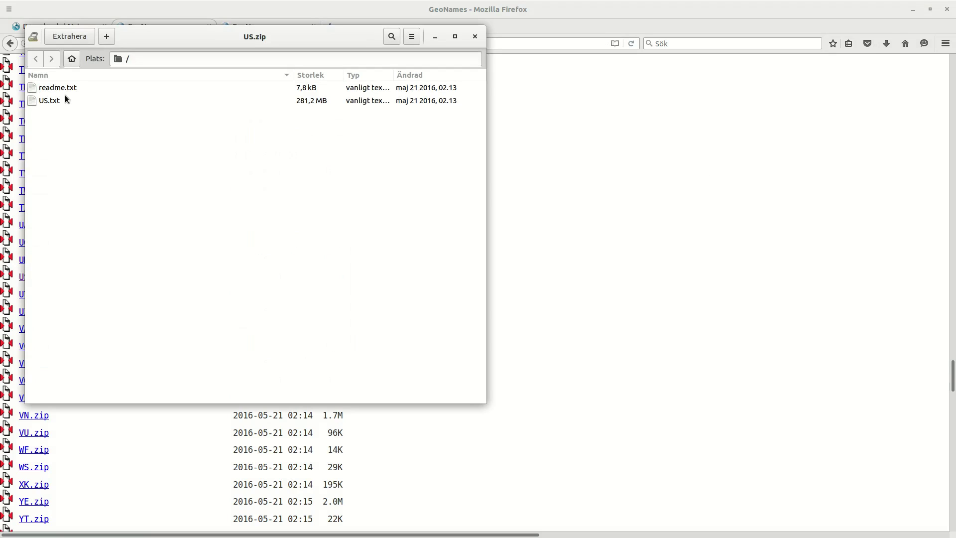
Copy the geoname field list, geonameid through modification date, from readme.txt
click(475, 36)
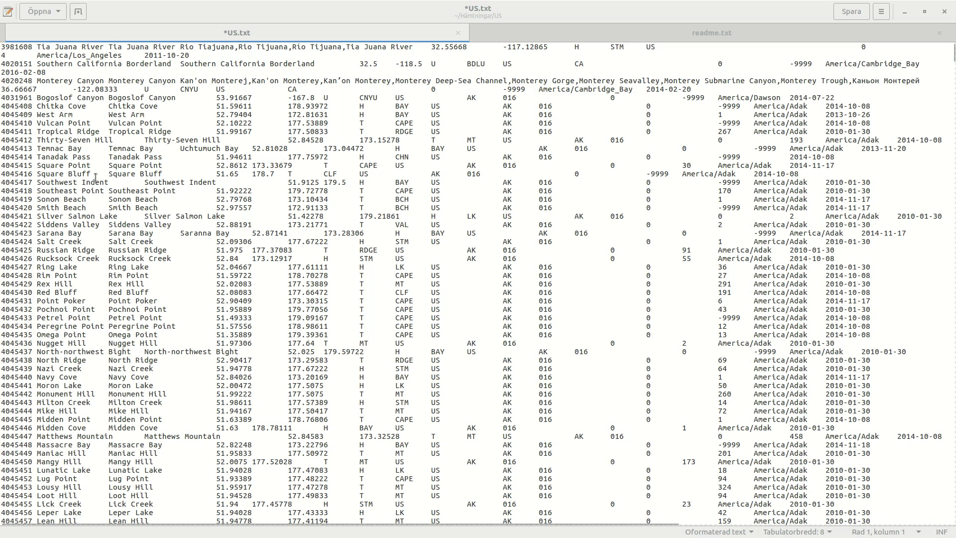
click(727, 34)
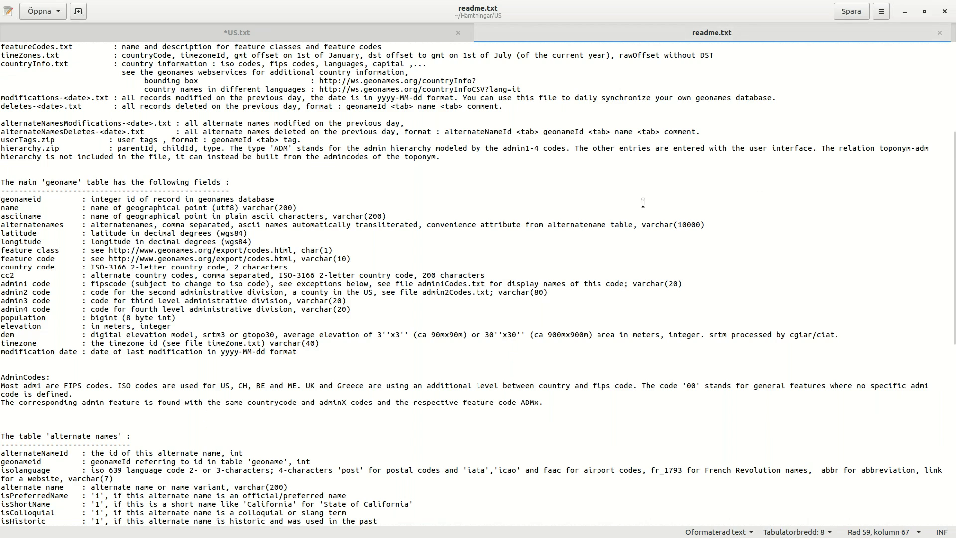
drag(49, 183, 81, 183)
drag(2, 199, 329, 354)
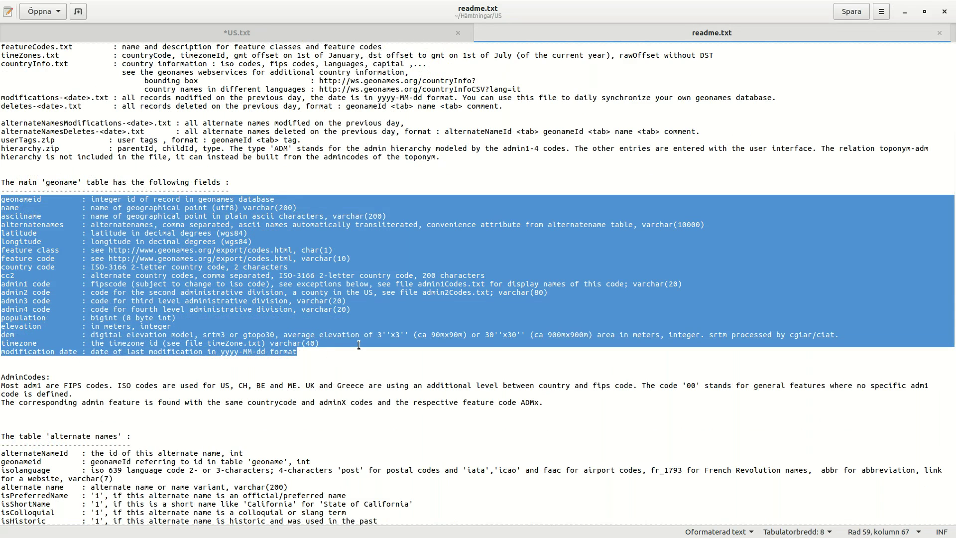
key(ctrl+c)
Paste the field names as a tab-separated first line of US.txt and verify the tabs
key(alt+Tab)
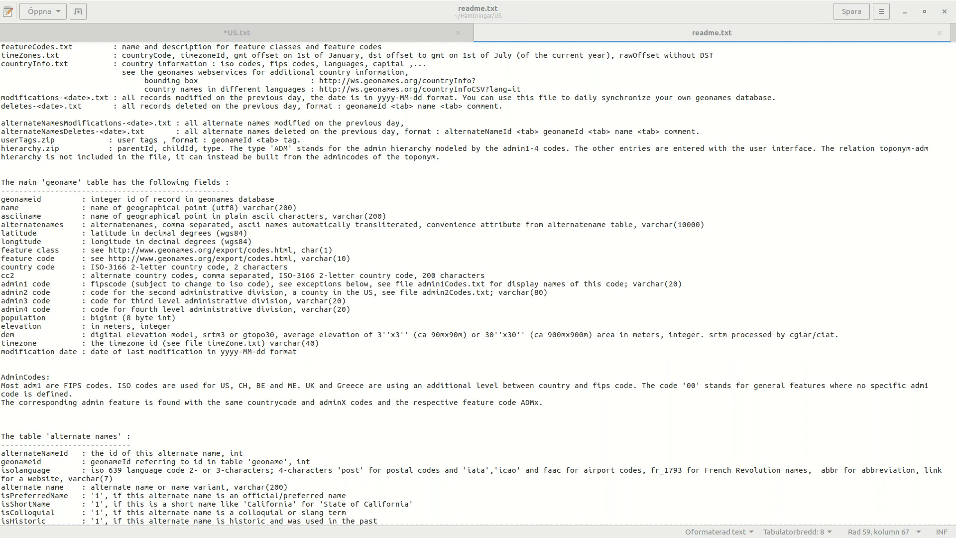
click(249, 33)
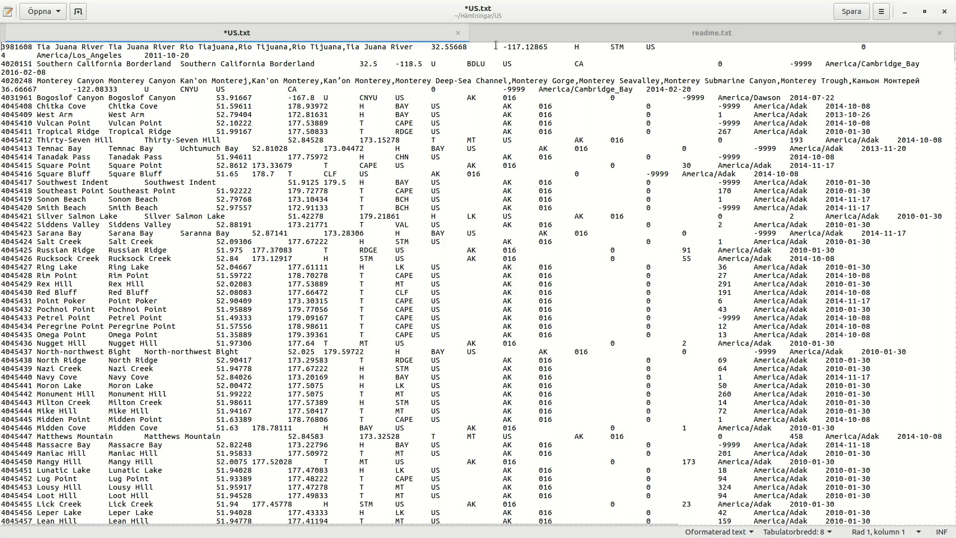
key(ctrl+v)
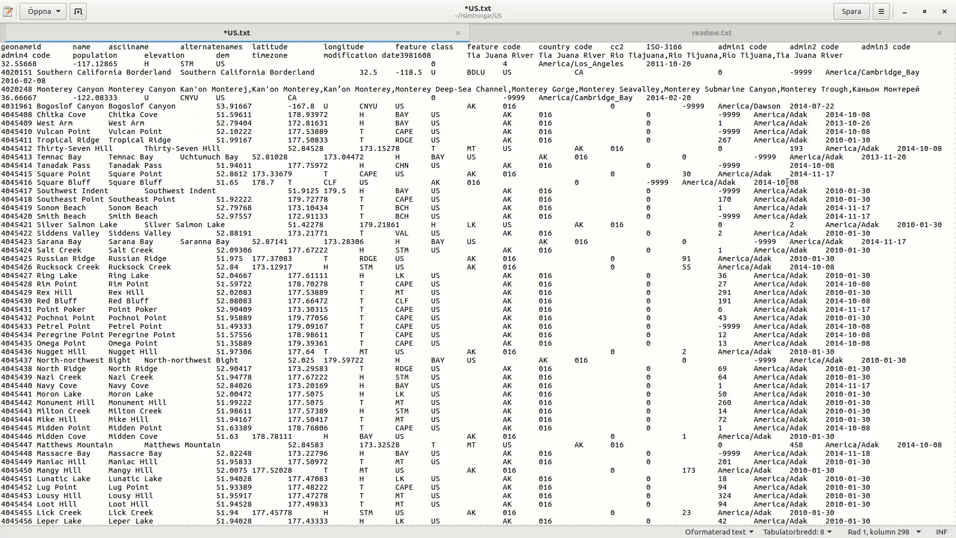
key(Return)
drag(73, 47, 41, 47)
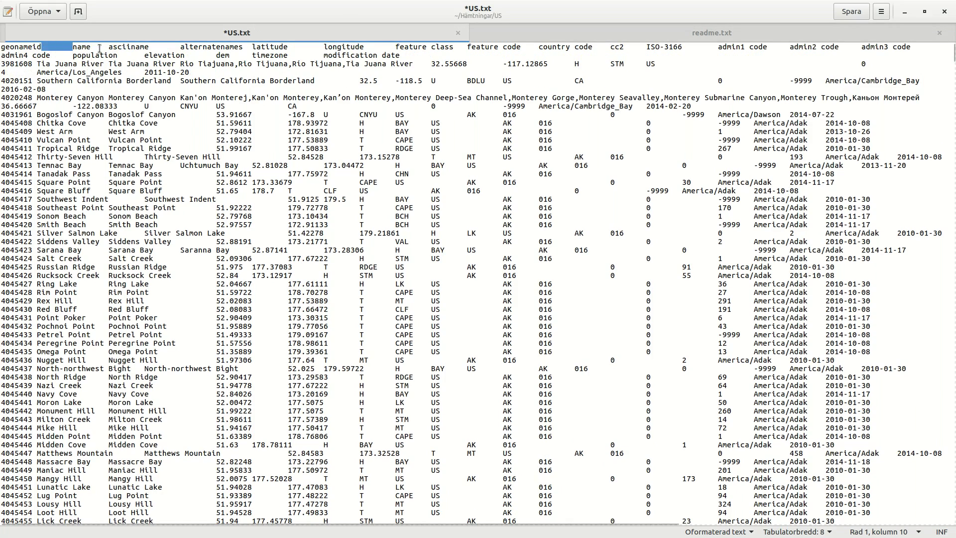
drag(108, 47, 99, 47)
drag(180, 47, 150, 47)
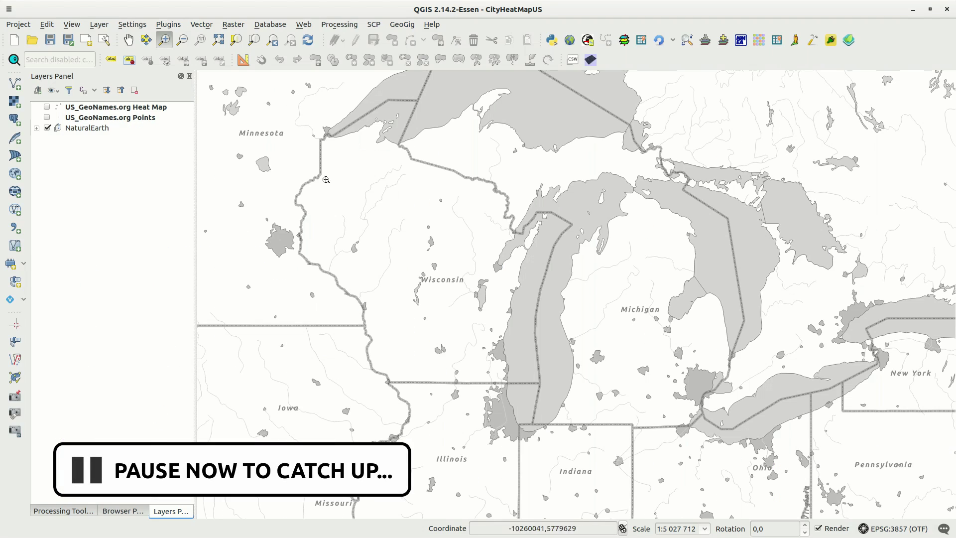
Start a delimited text layer import with US.txt as the source file
click(14, 229)
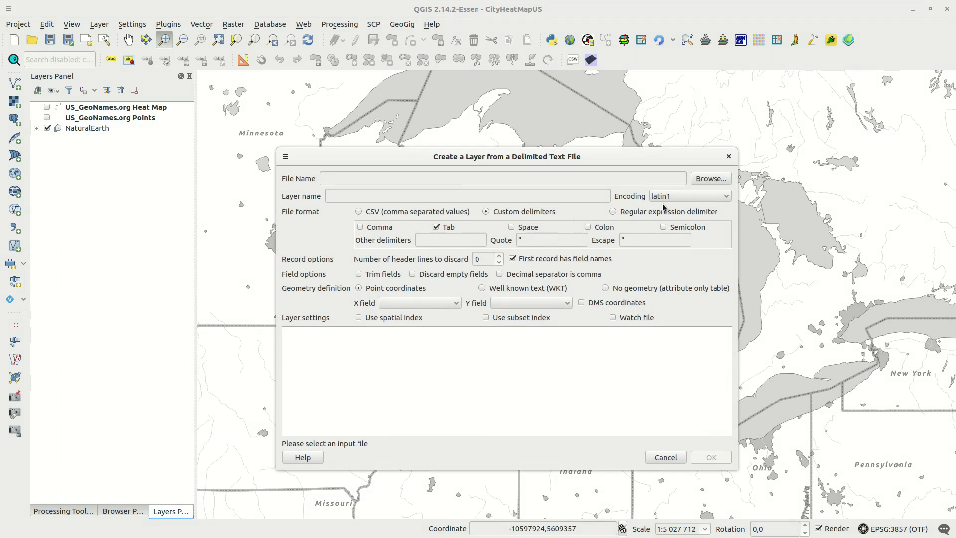
click(711, 177)
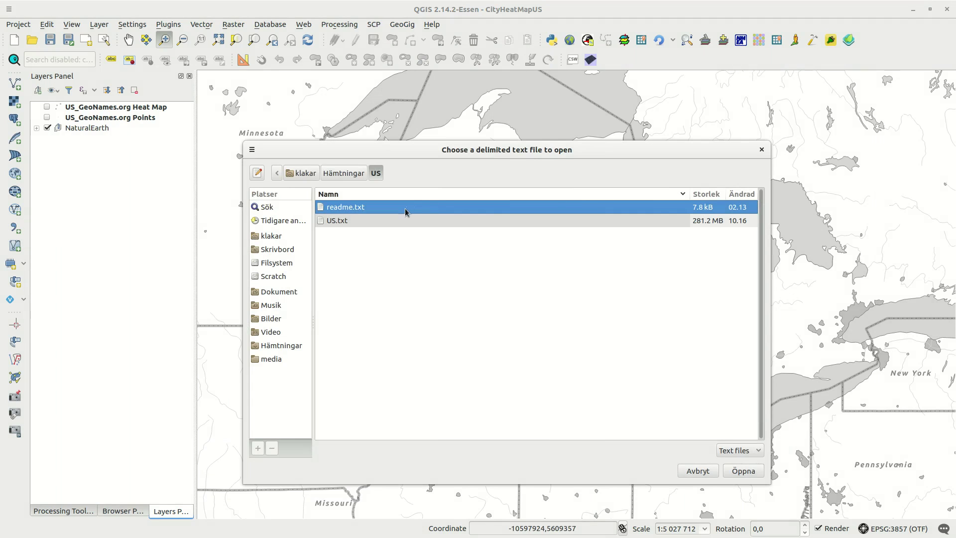
click(349, 220)
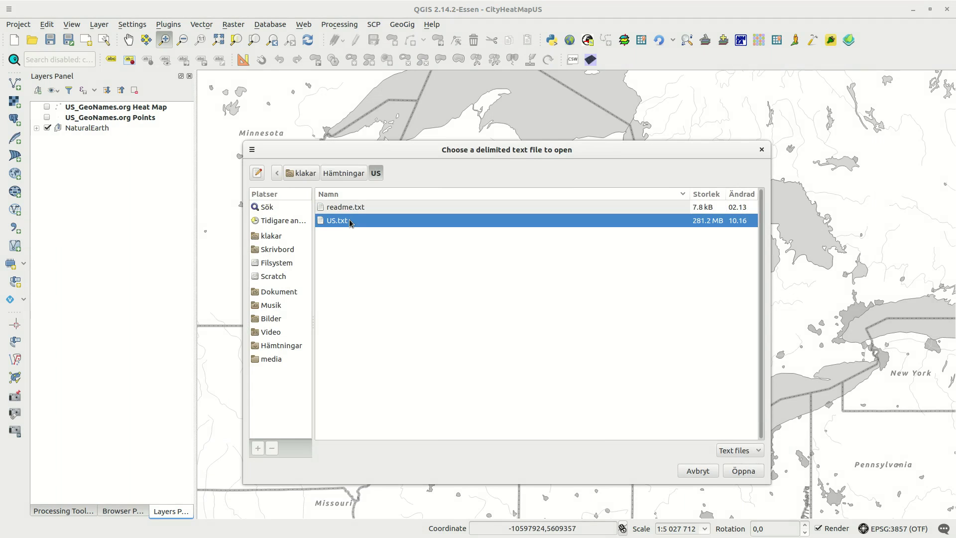
click(740, 471)
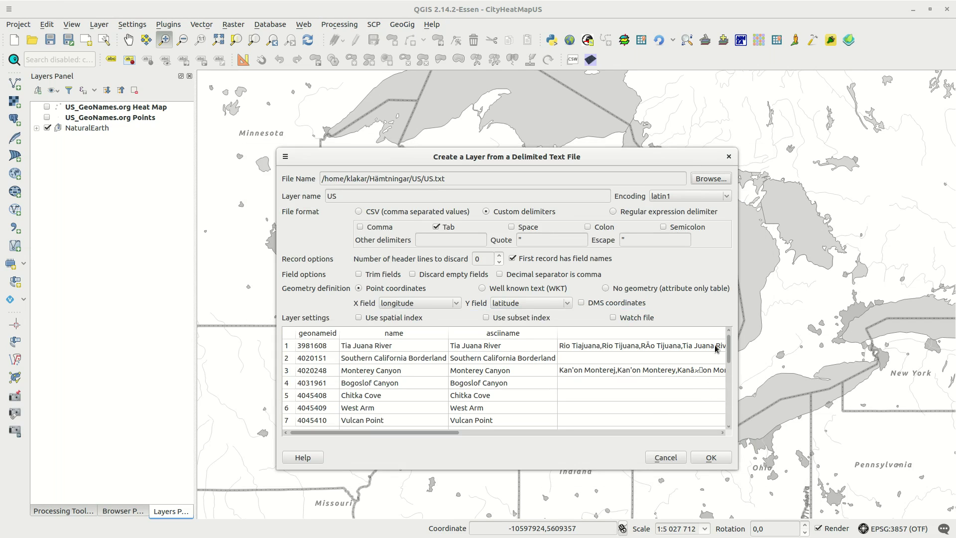
Use the Tab delimiter, longitude as X and latitude as Y, and add the layer
click(436, 227)
click(436, 227)
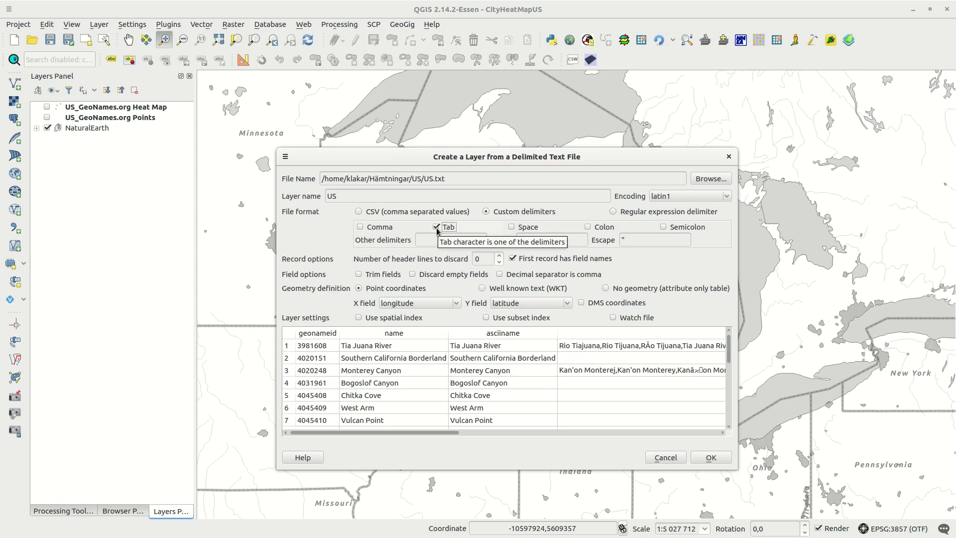
click(455, 303)
click(418, 303)
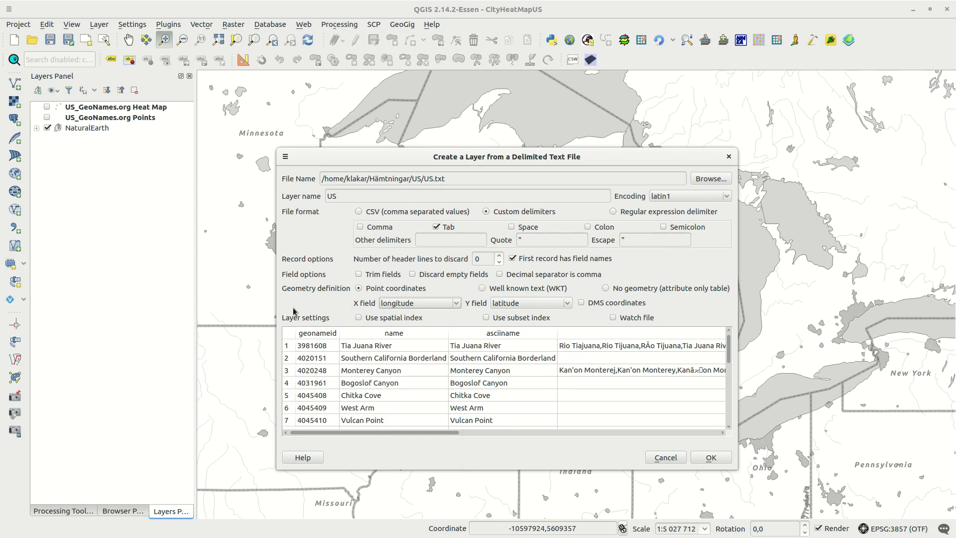
drag(354, 432, 691, 441)
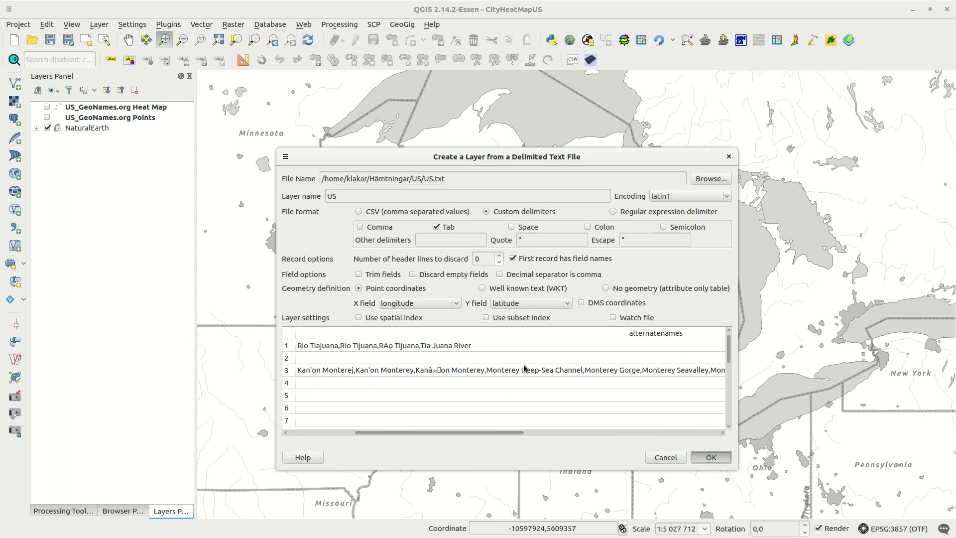
key(Return)
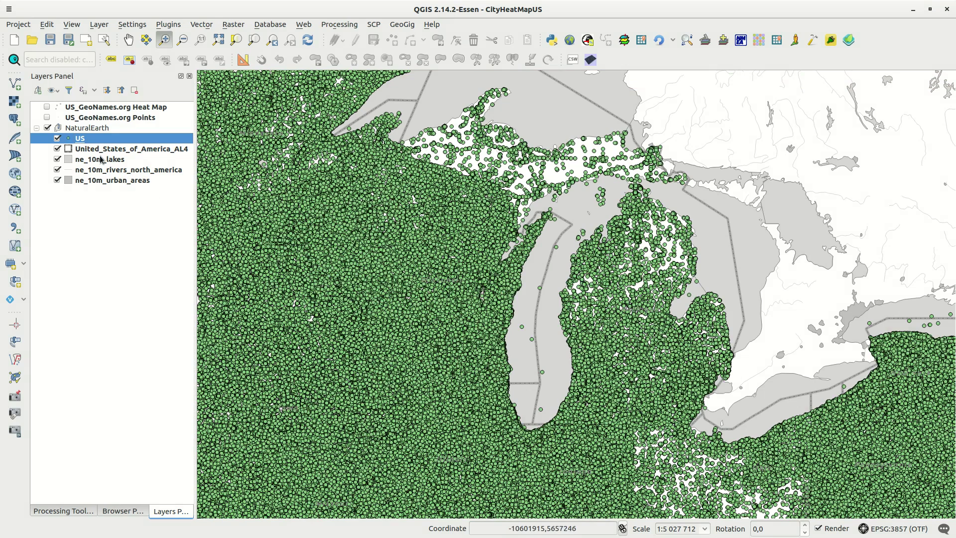
Open Save As for the US layer, review the output formats, and cancel
right_click(80, 140)
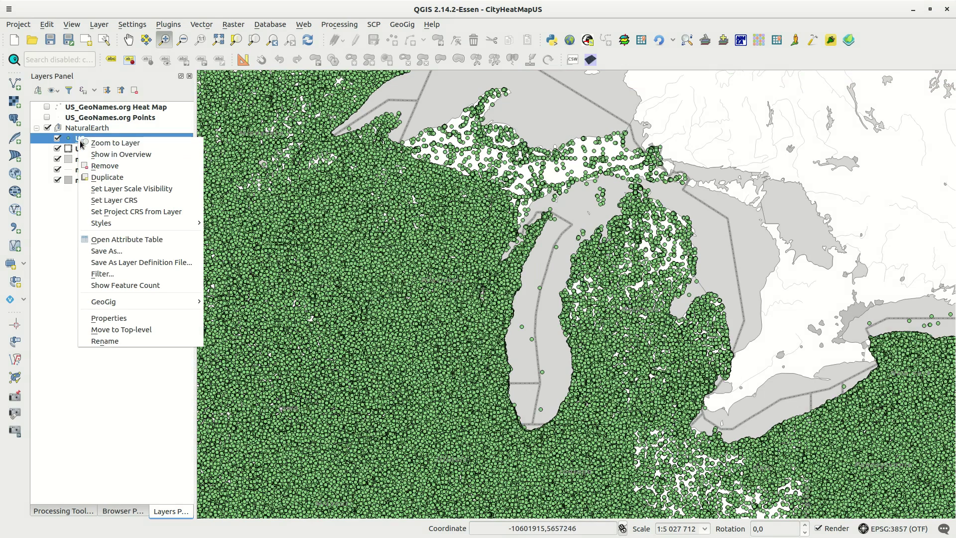
click(109, 251)
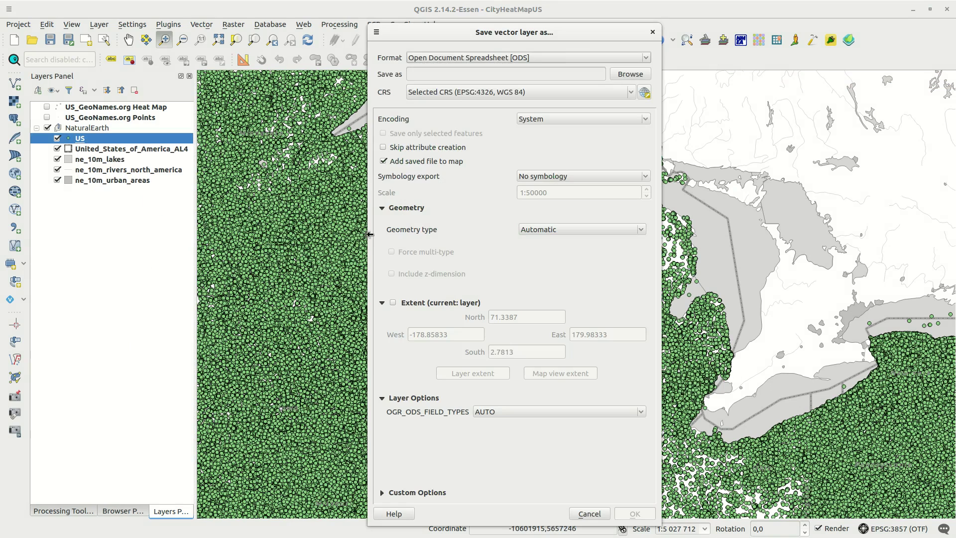
click(566, 58)
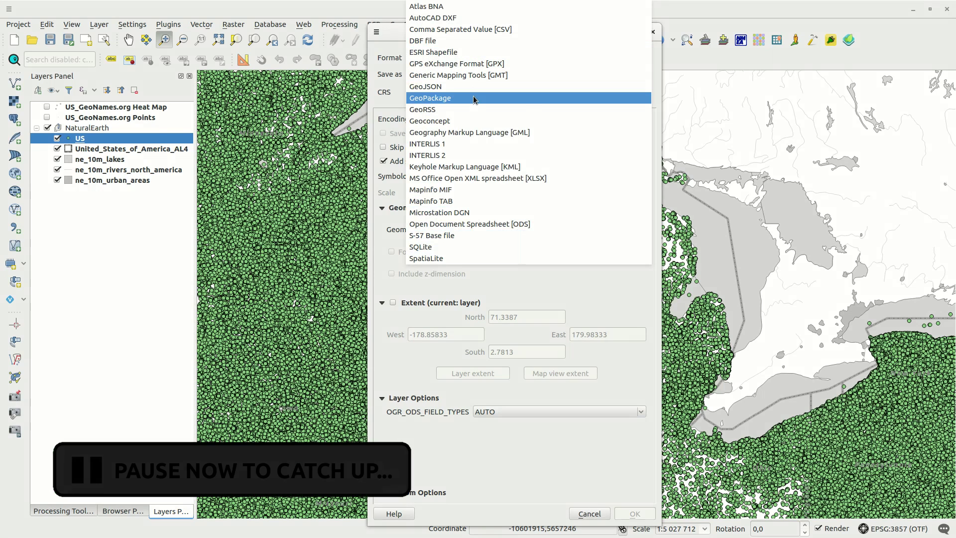
click(571, 456)
click(589, 513)
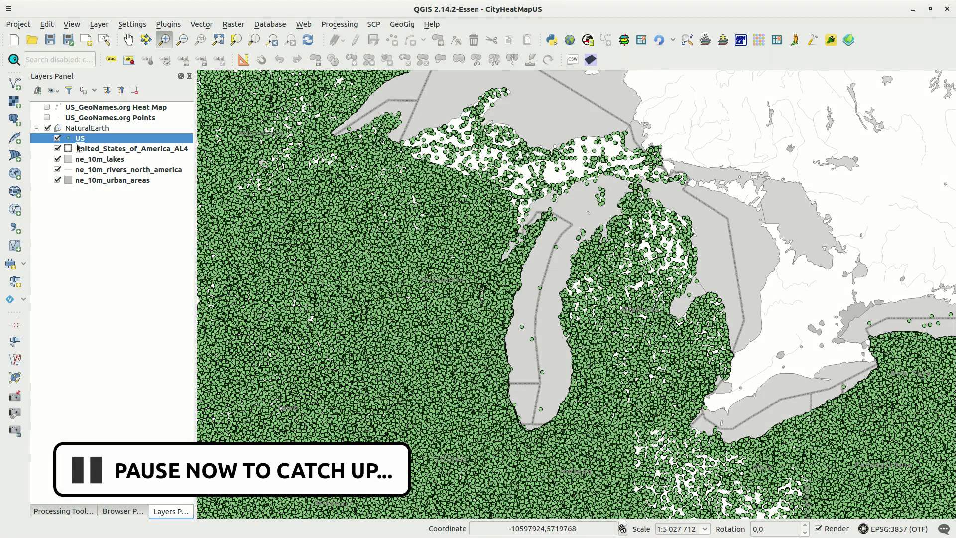
Remove the US layer and display the US_GeoNames.org Points layer instead
right_click(78, 139)
click(88, 165)
click(517, 213)
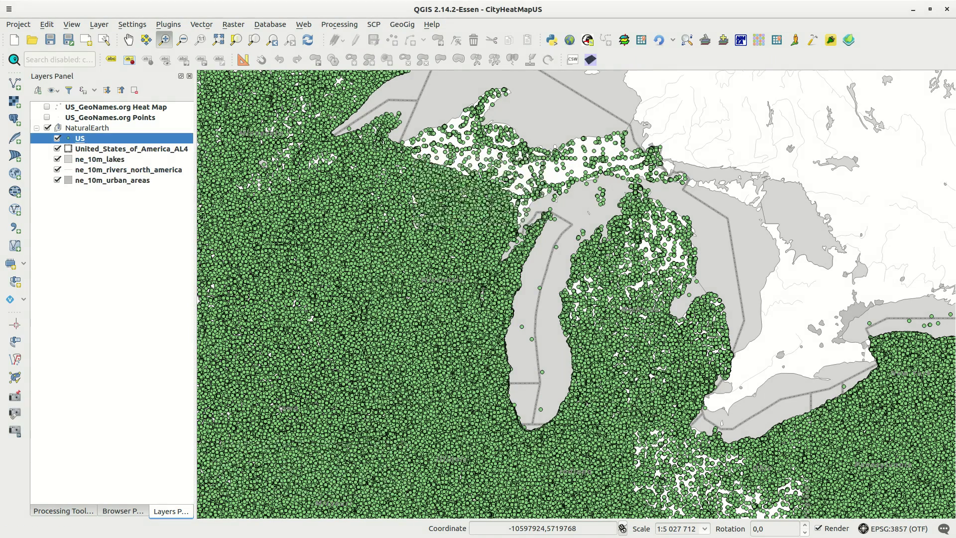
click(47, 117)
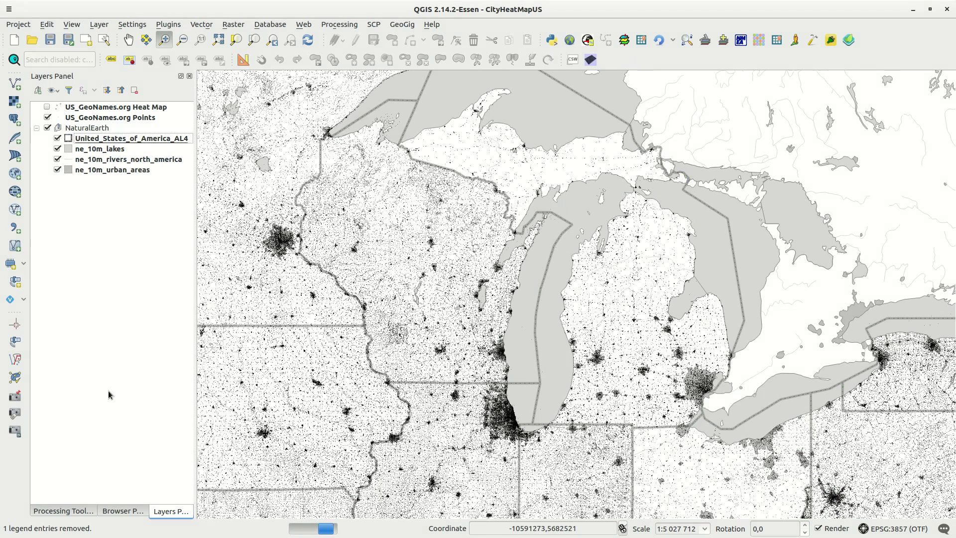
key(alt+Tab)
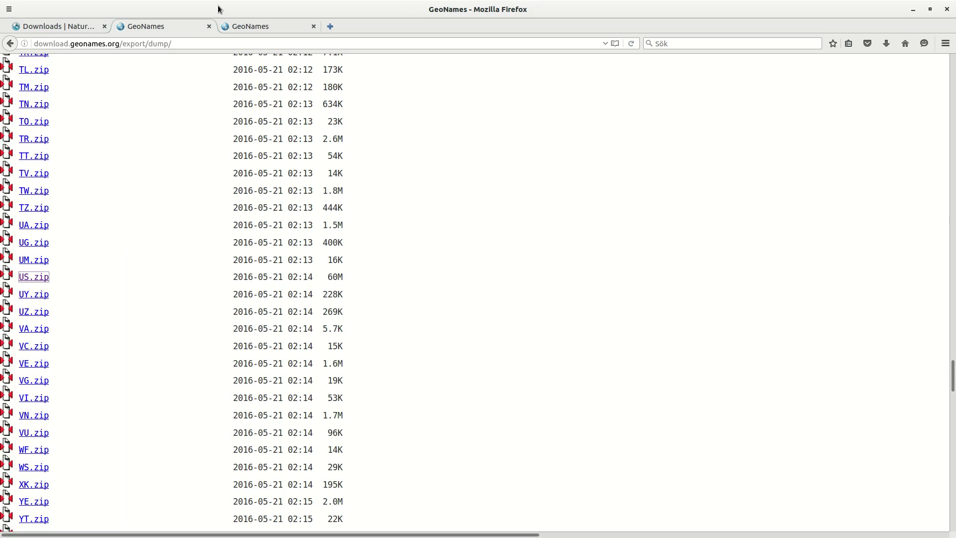
click(241, 26)
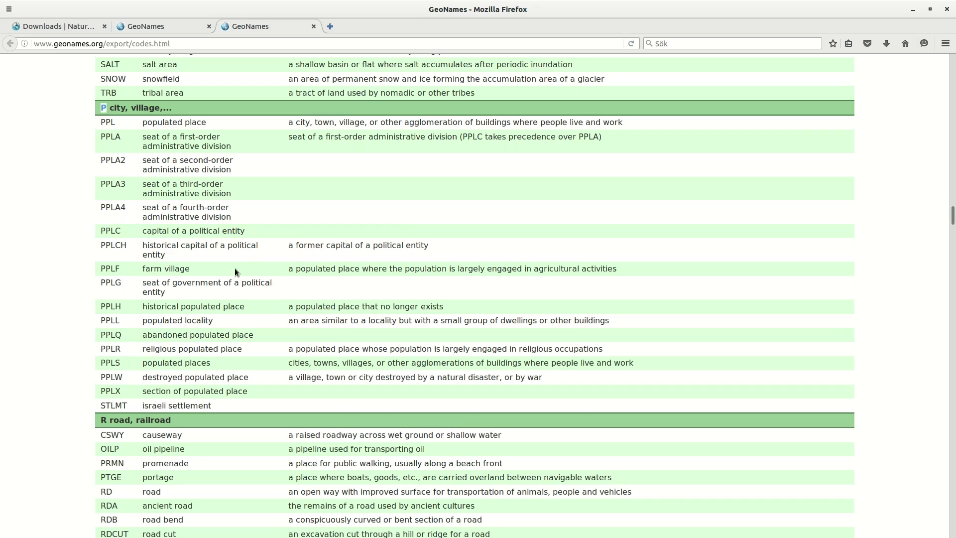
key(alt+Tab)
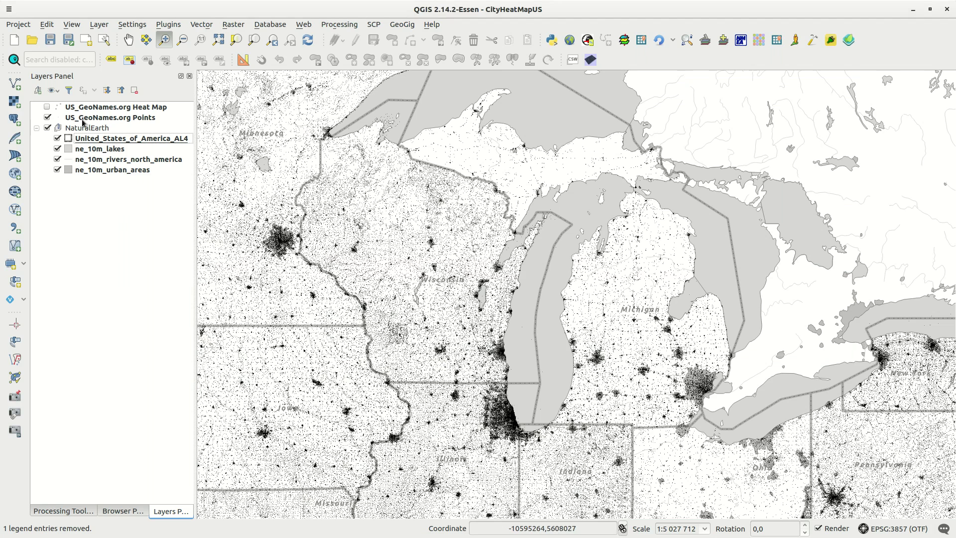
Filter the US_GeoNames.org Points layer with "feature class" = 'P' via Query Builder
double_click(82, 118)
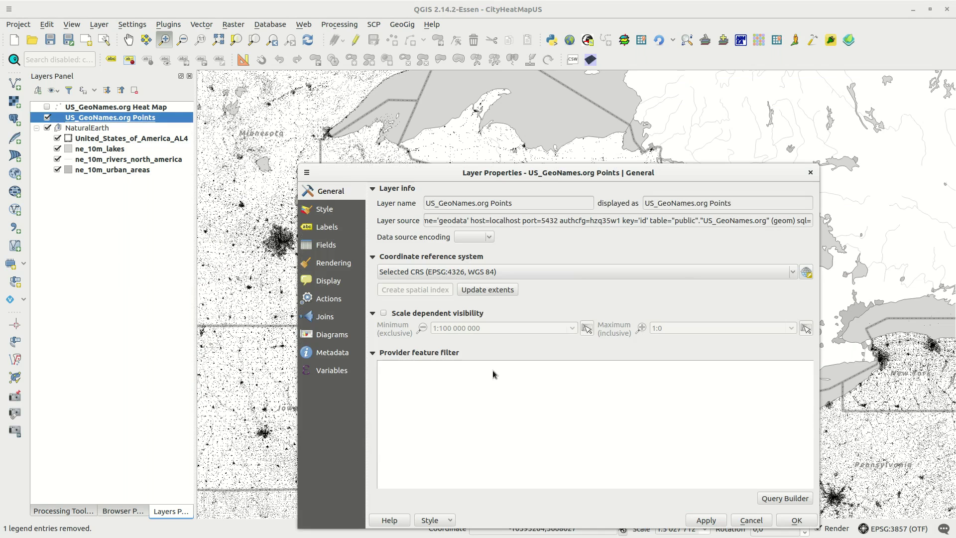
click(784, 498)
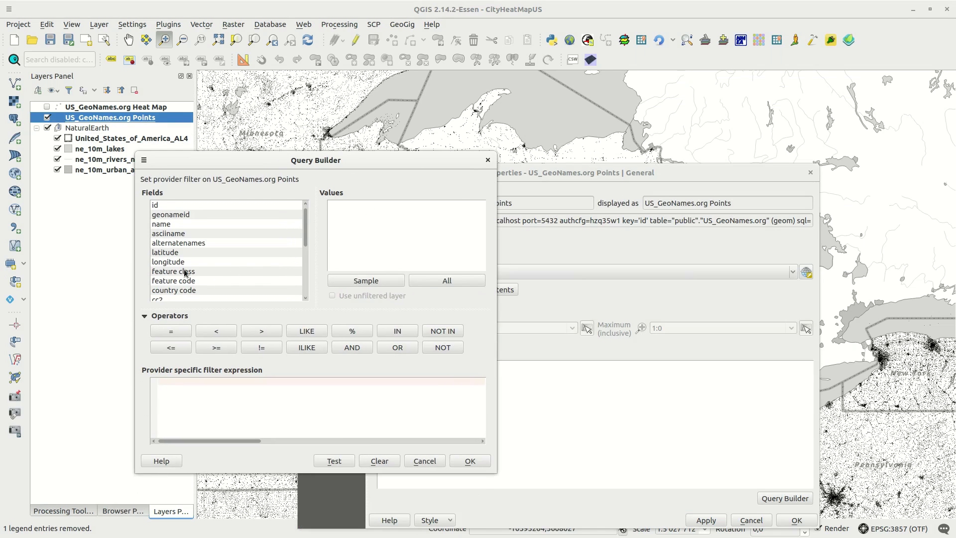
click(184, 272)
double_click(201, 272)
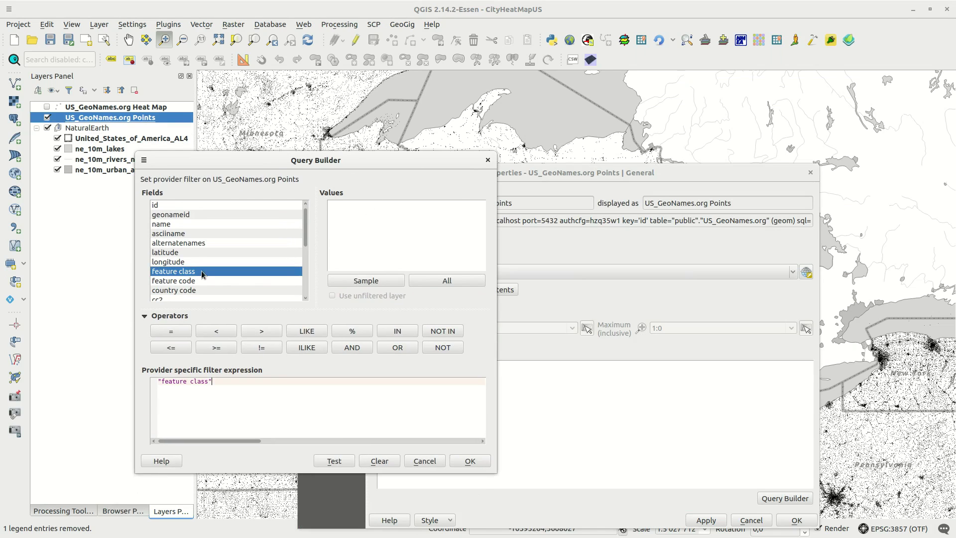
click(171, 331)
click(365, 280)
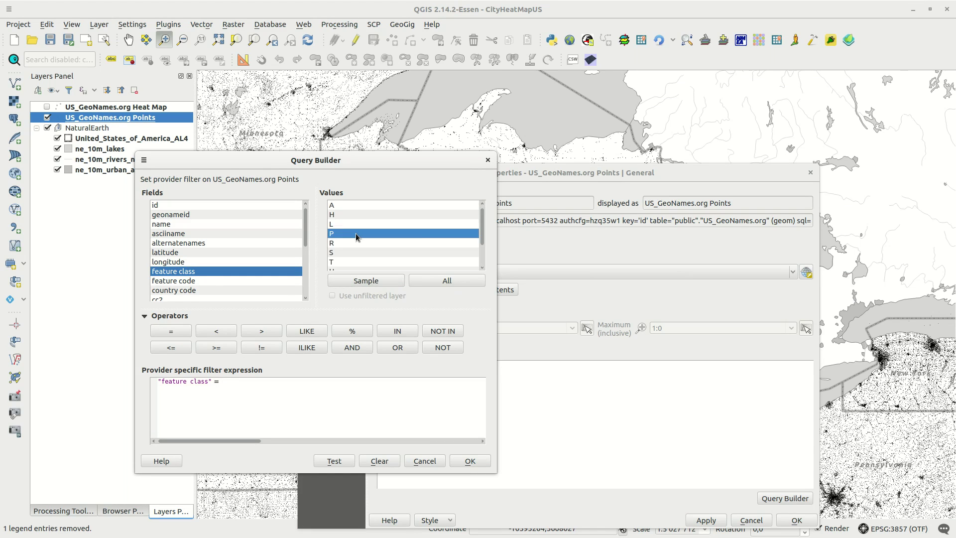
double_click(355, 233)
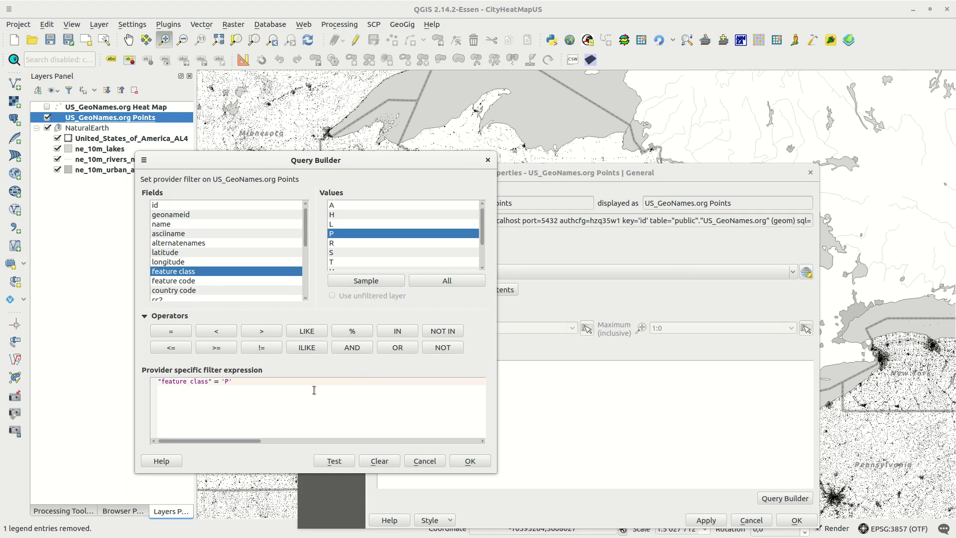
click(470, 461)
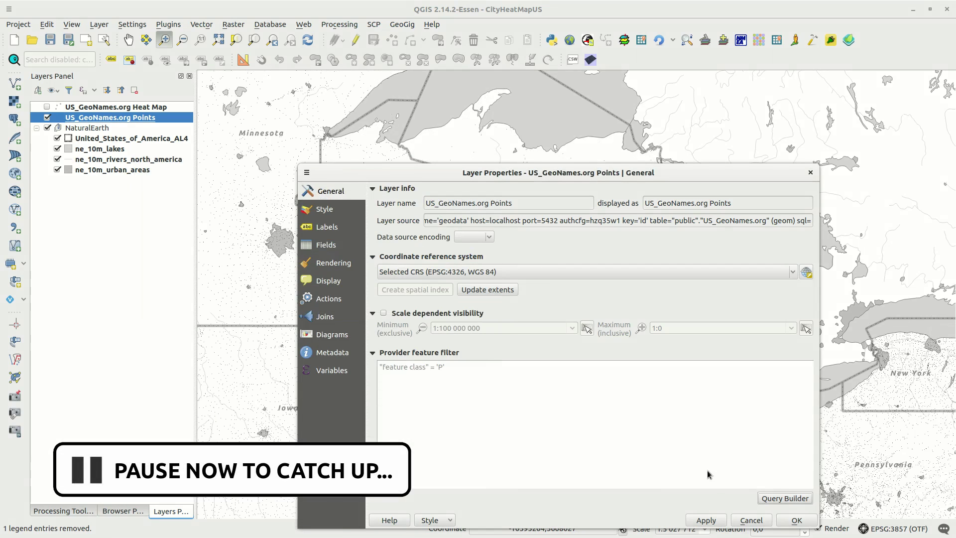
click(795, 520)
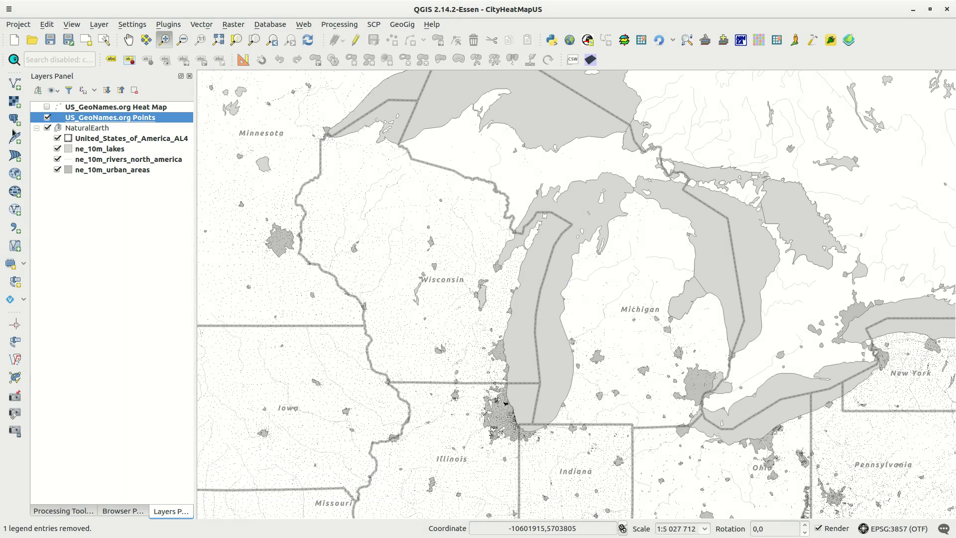
Hide the Points layer and review the Heat Map's colour ramp, leaving it unchanged
click(48, 117)
double_click(124, 106)
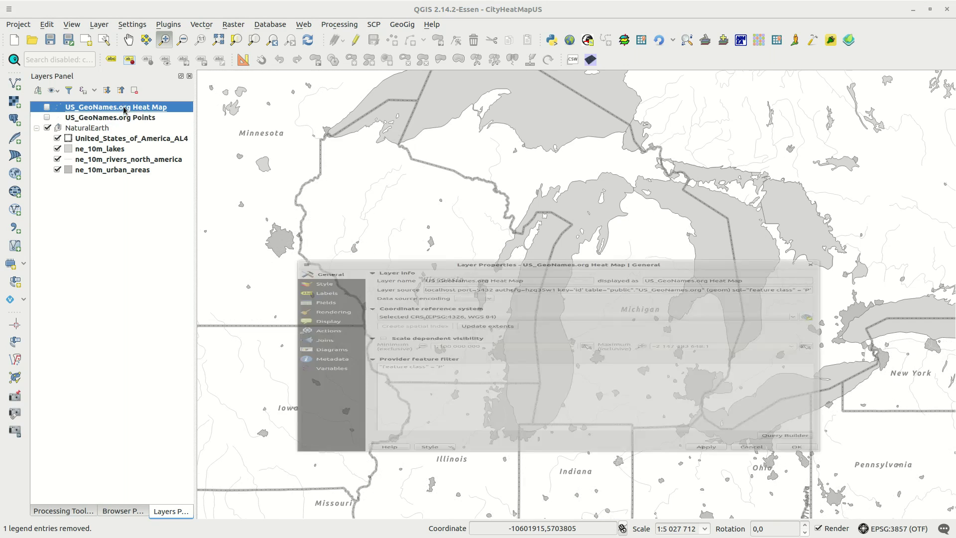
click(344, 218)
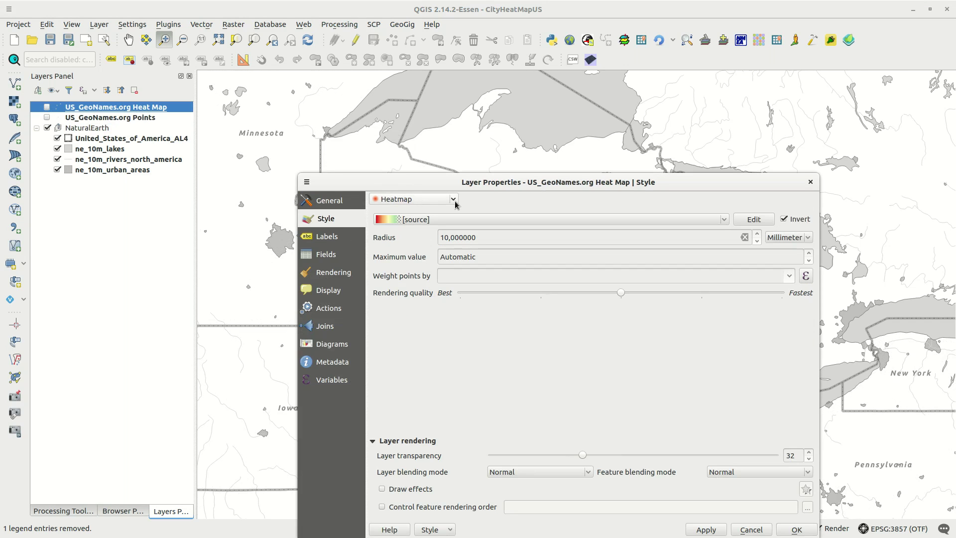
click(724, 219)
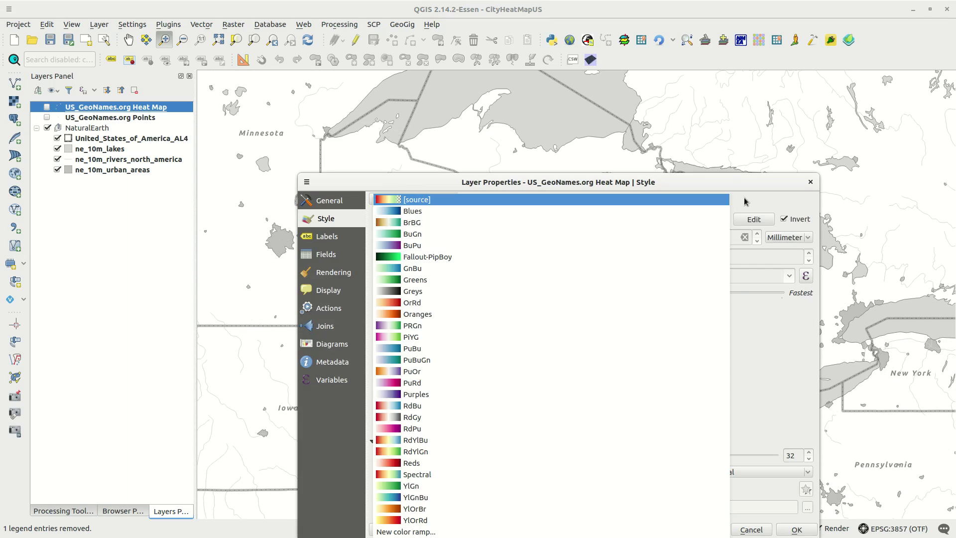
click(745, 206)
click(752, 220)
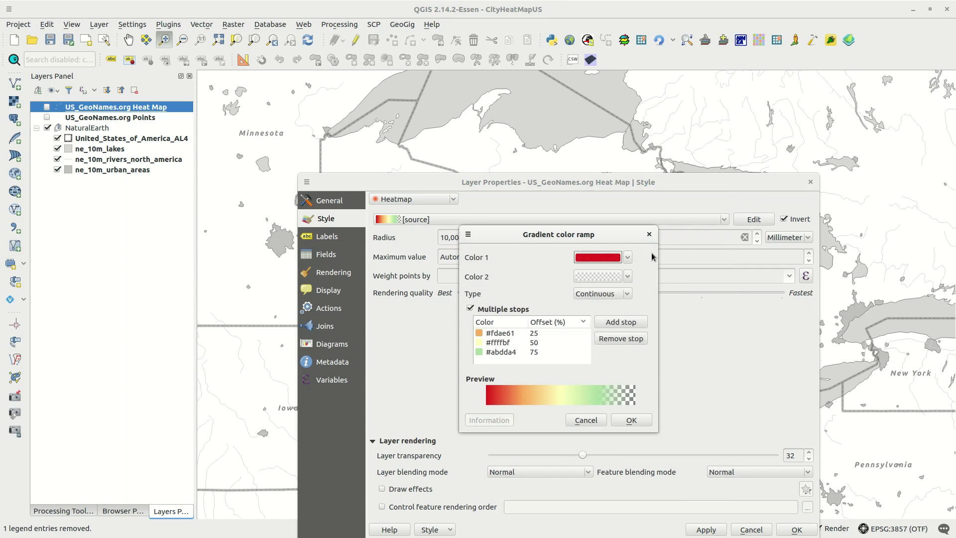
click(618, 278)
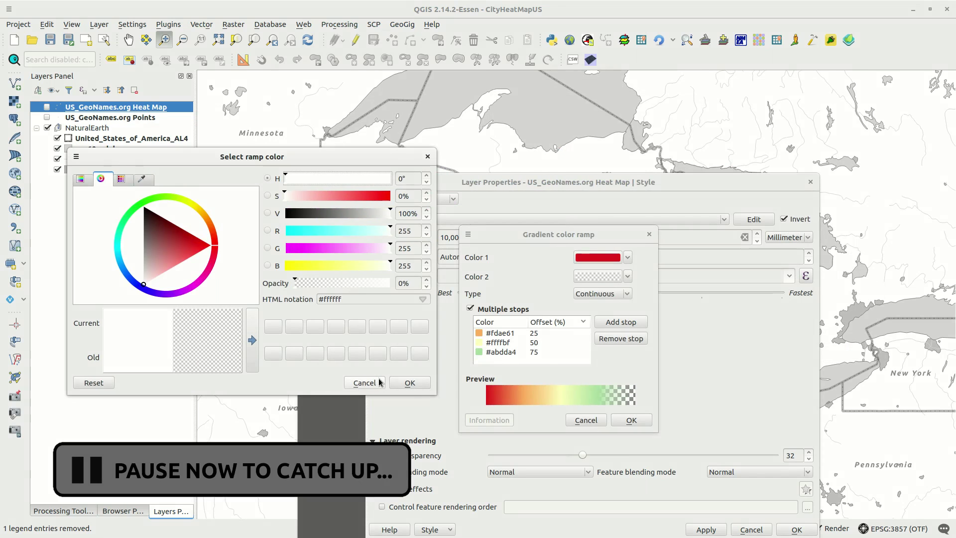
click(381, 382)
click(587, 418)
Set the Heat Map layer transparency to 31 and display it on the map
drag(577, 449, 575, 452)
click(792, 529)
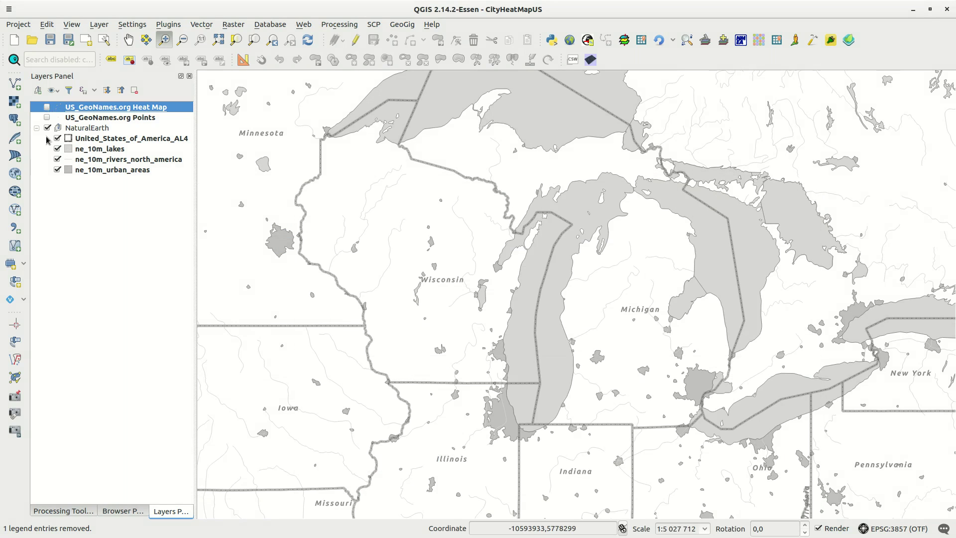
click(47, 106)
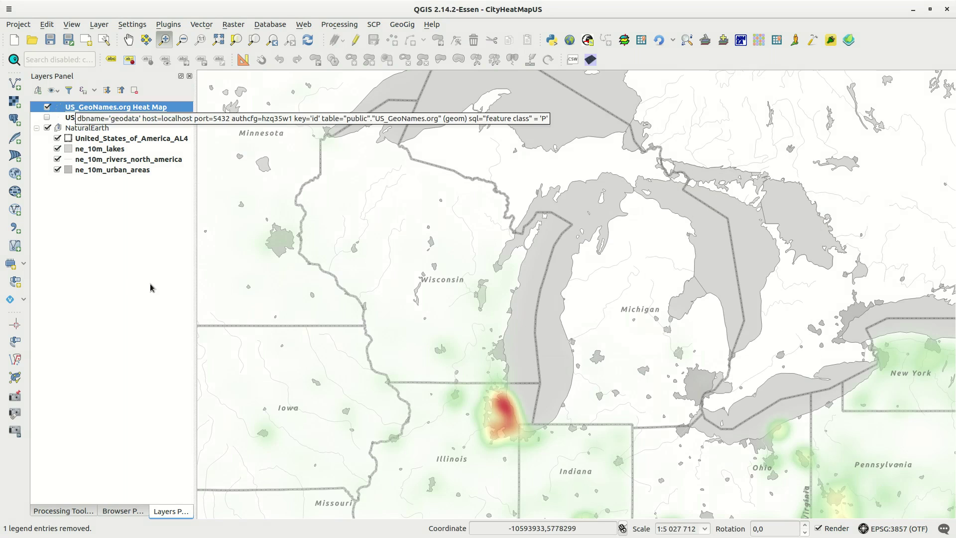
Add an upper("name") LIKE '%%' condition to the Heat Map layer's filter
double_click(127, 109)
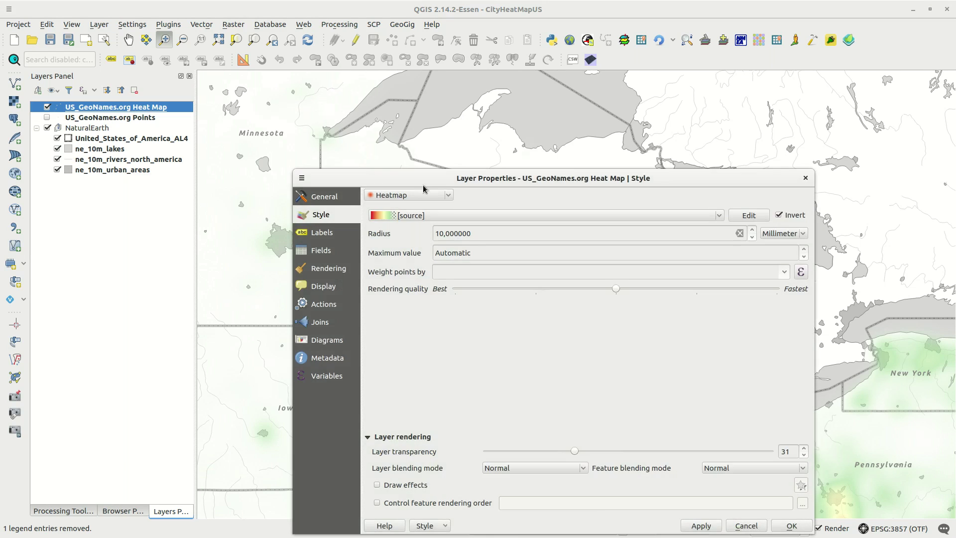
click(401, 120)
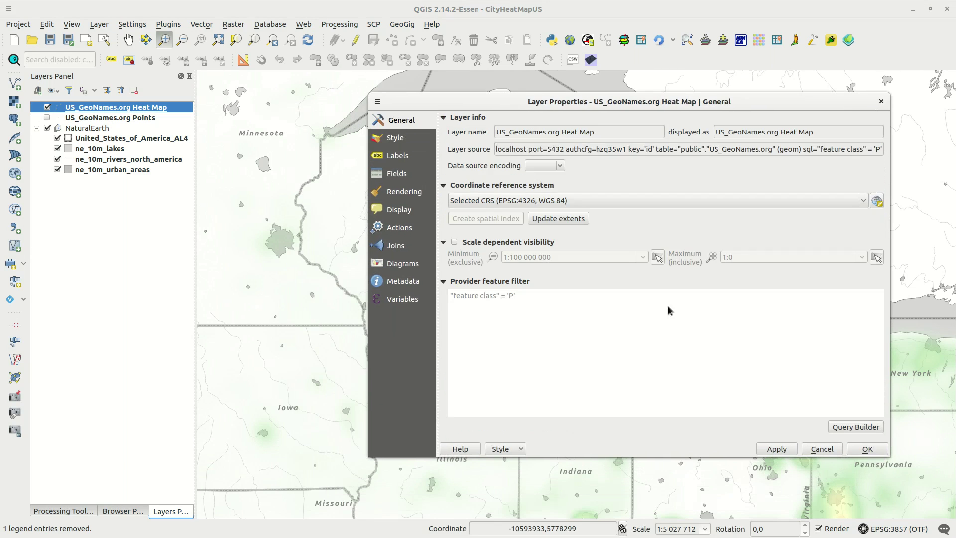
click(872, 427)
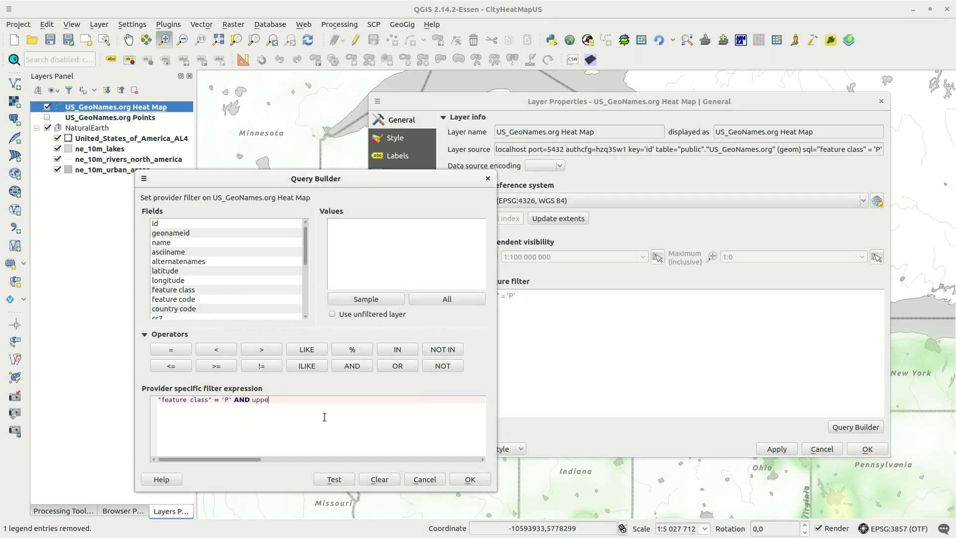
double_click(186, 243)
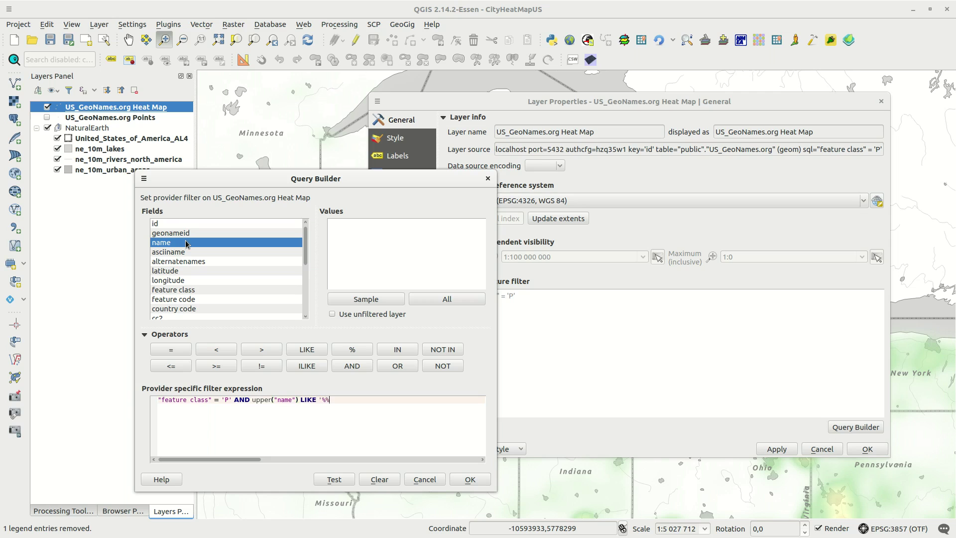
click(470, 479)
Shift the Properties window to view the map and return to the Query Builder
mouse_move(786, 101)
mouse_down()
mouse_move(496, 117)
mouse_move(604, 103)
mouse_move(955, 124)
mouse_move(716, 114)
mouse_move(800, 103)
mouse_up()
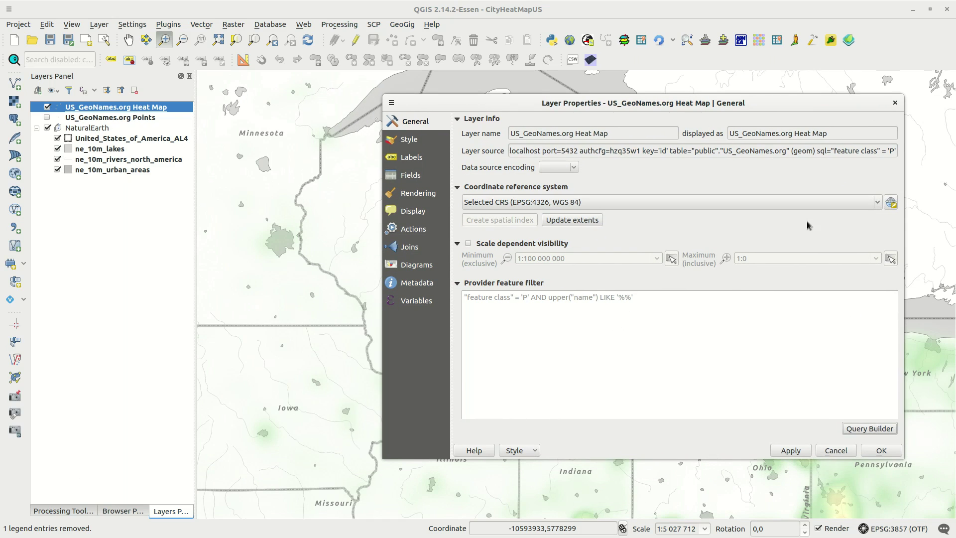
drag(742, 98, 788, 96)
click(914, 426)
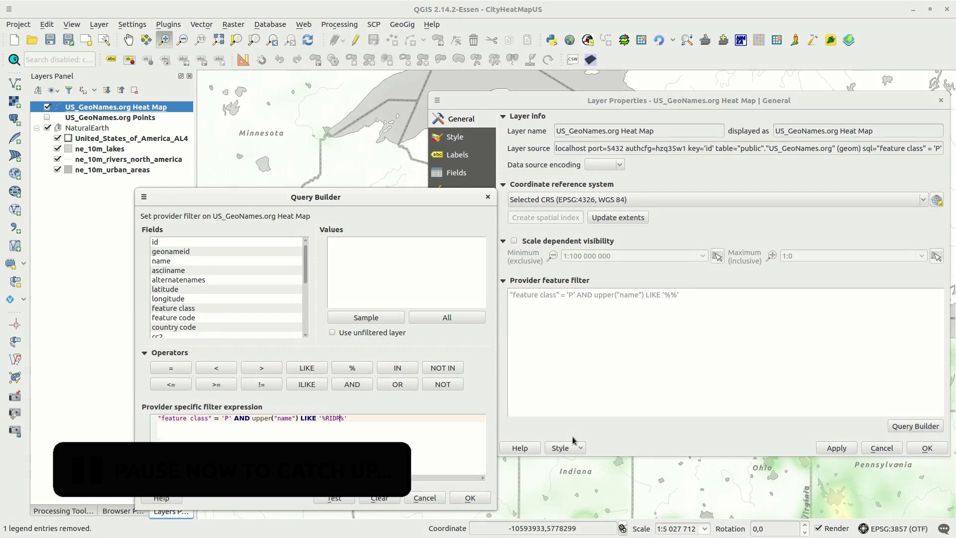
Apply the '%RIDGE%' name filter, then change the pattern to '%FLAT%' and apply it
click(469, 498)
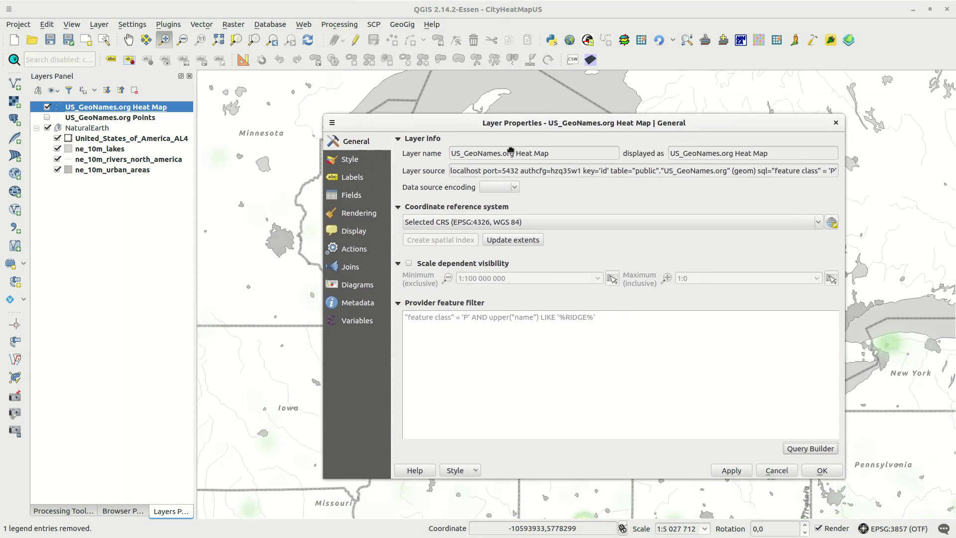
key(Return)
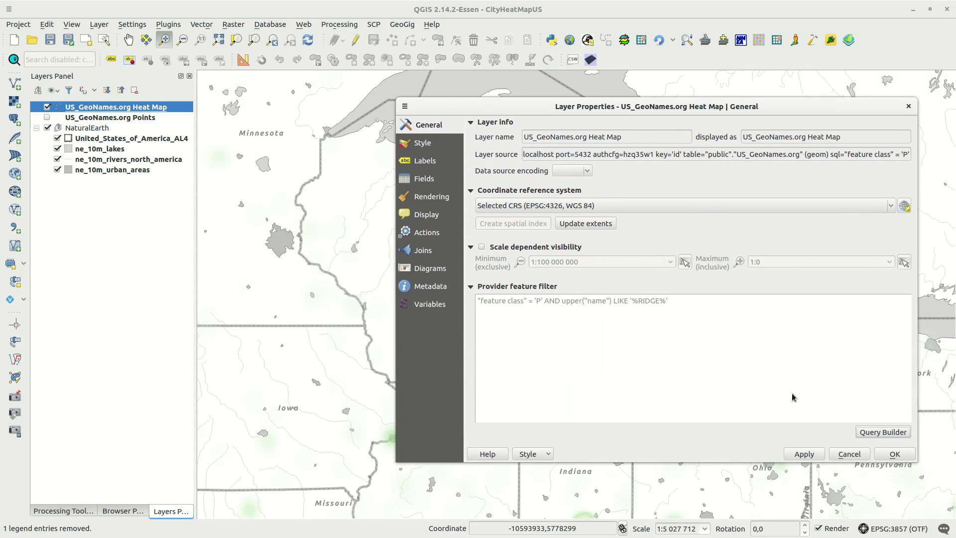
click(875, 432)
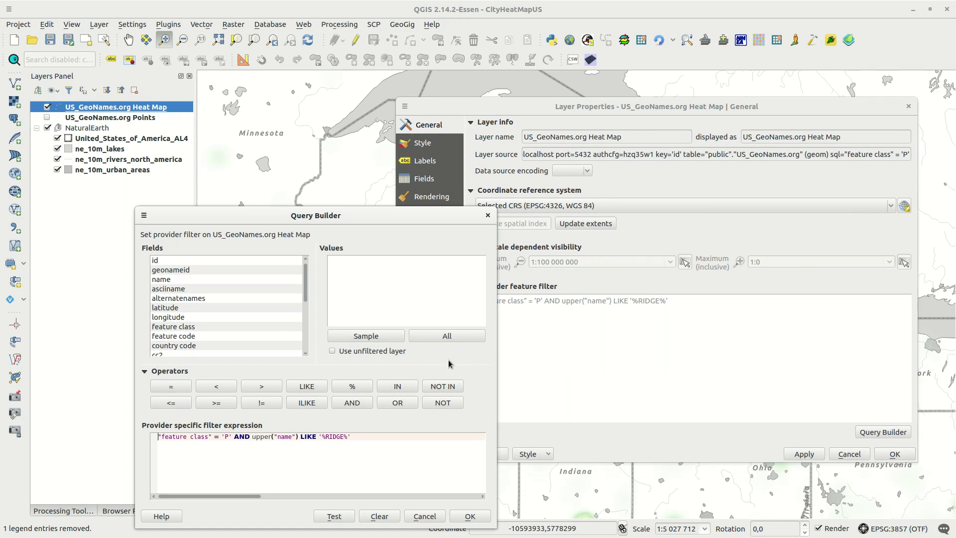
double_click(335, 438)
text(FLAT)
click(470, 515)
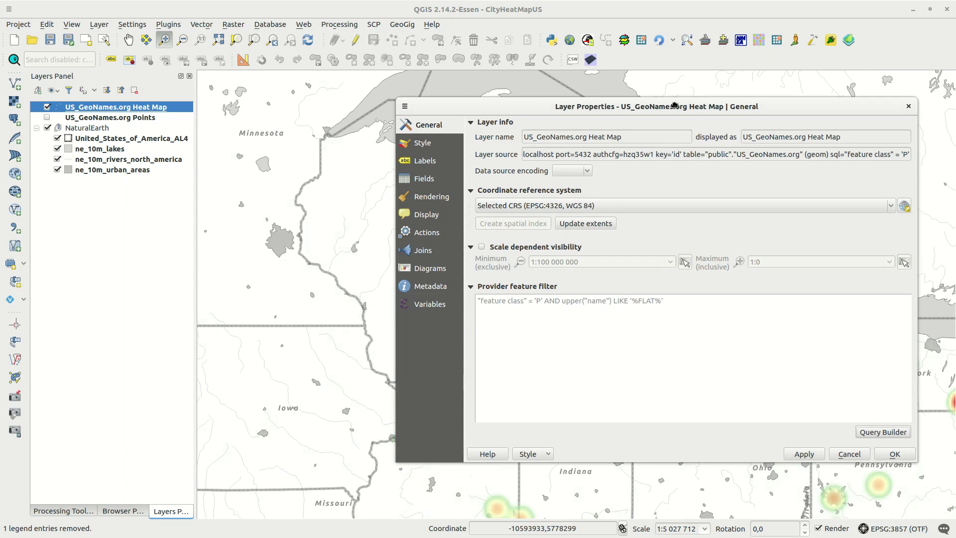
drag(675, 106, 702, 103)
Remove FLAT from the heat map's name LIKE pattern and apply the updated filter
click(913, 433)
double_click(337, 445)
key(BackSpace)
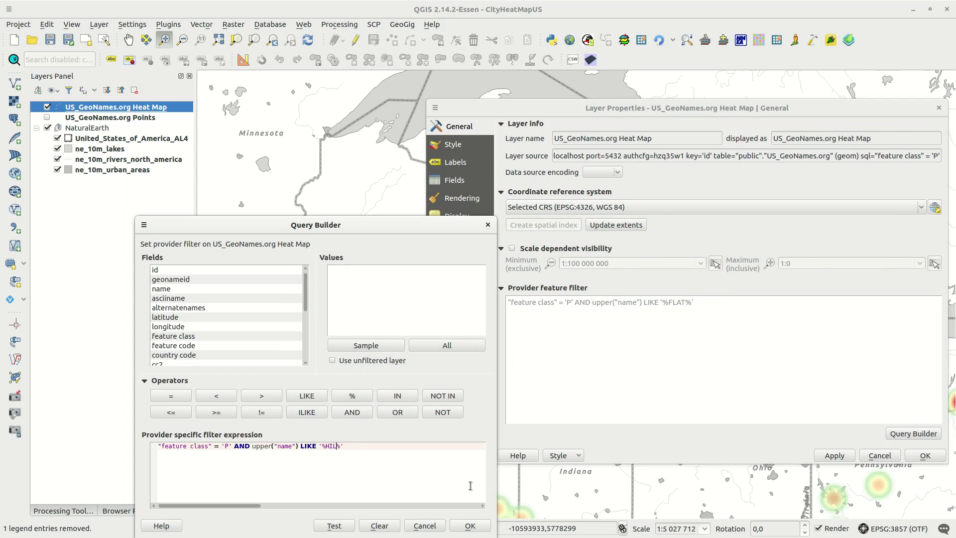
click(469, 525)
drag(793, 103, 754, 95)
Filter the heat map by name with '%WOOD%', then with '%BAY%'
click(912, 438)
click(469, 525)
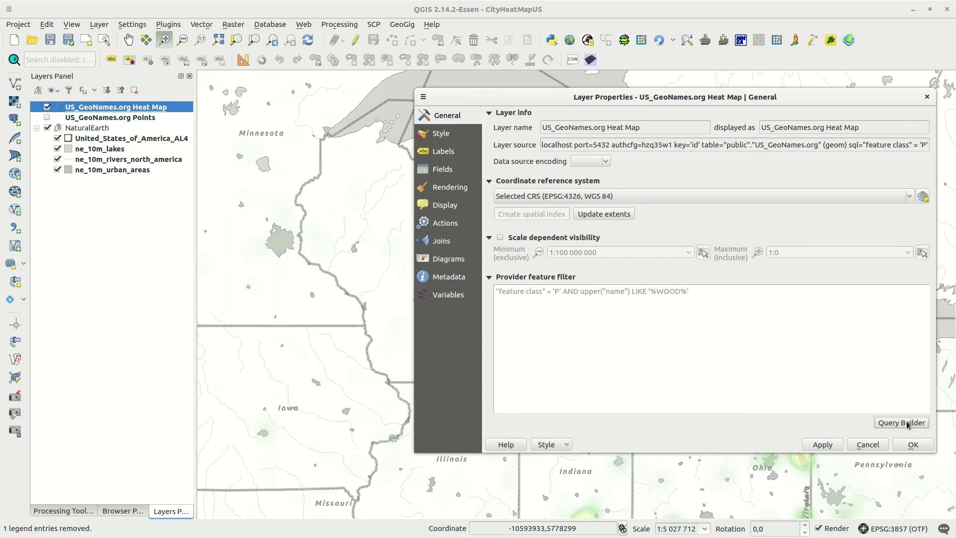
click(901, 422)
double_click(333, 445)
text(BAY)
click(470, 525)
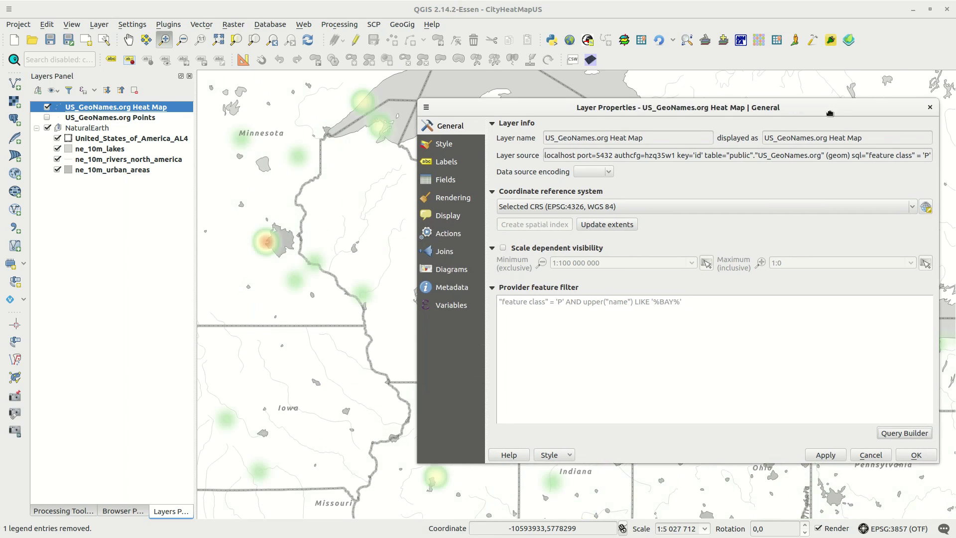
drag(821, 97, 800, 116)
Change the name filter to '%SWEDEN%' and close Layer Properties
click(877, 447)
key(Left)
key(Left)
key(BackSpace)
key(BackSpace)
key(BackSpace)
text(SWEDEN)
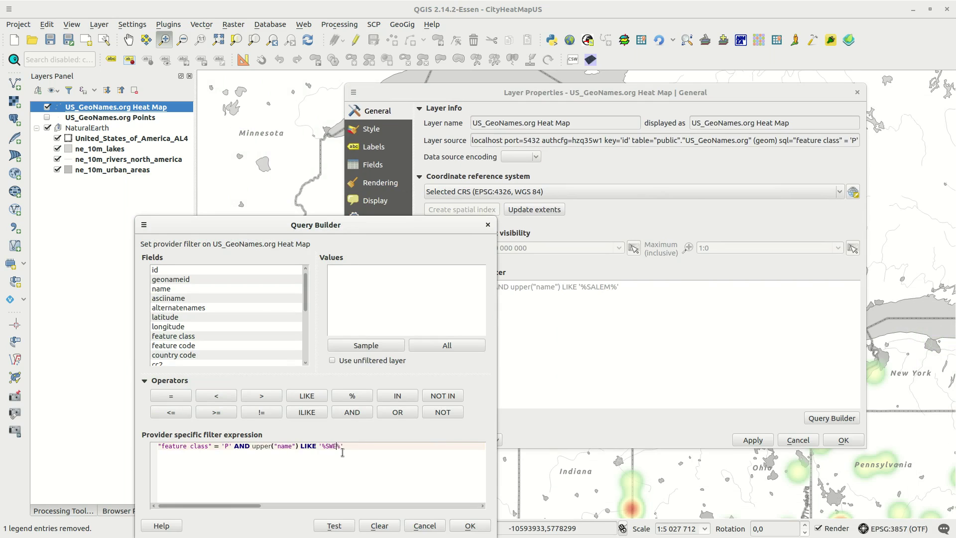
click(470, 525)
click(841, 440)
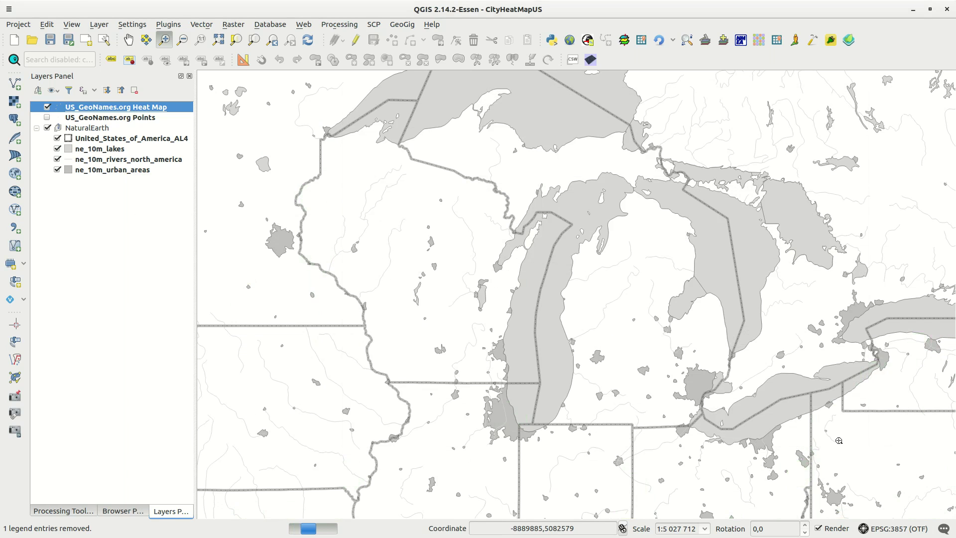